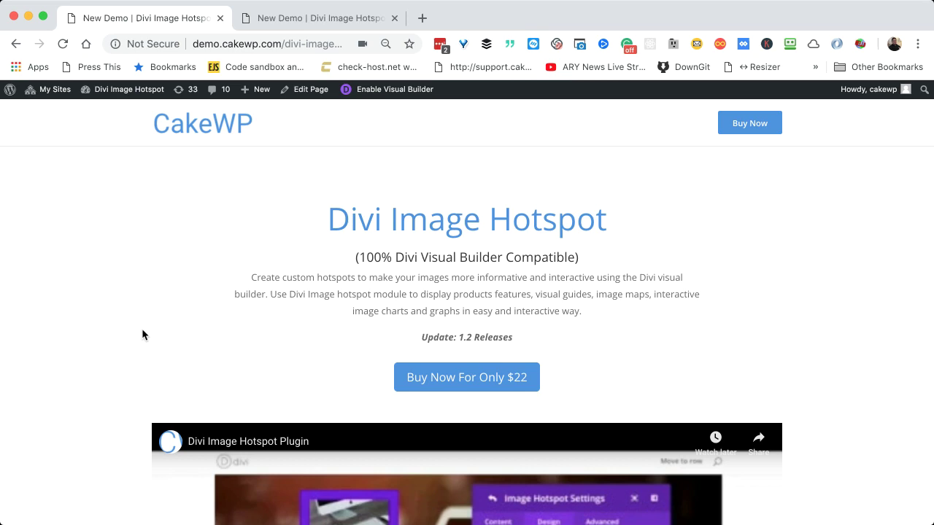
Step: Scroll around the intro video, highlighting and then deselecting the 1.2 in the update line
scroll(100, 355, "down", 9)
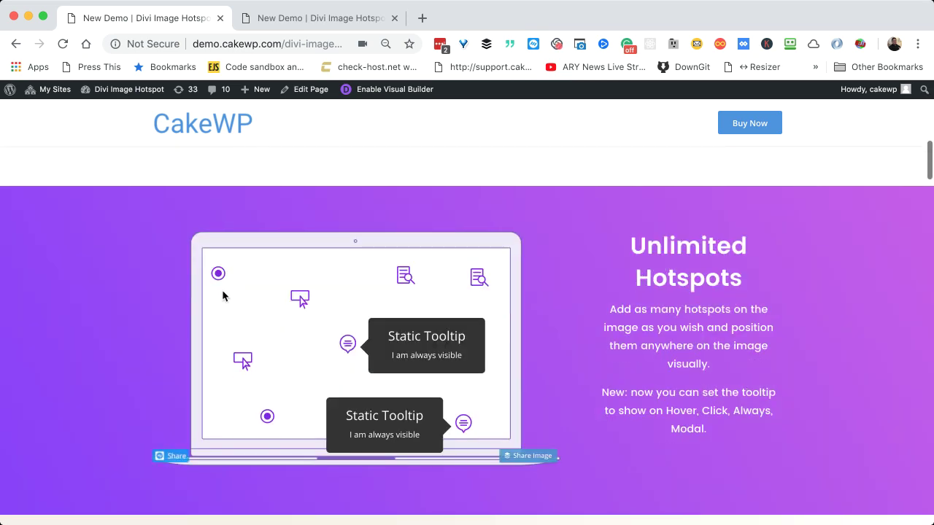
mouse_move(218, 275)
scroll(331, 296, "up", 5)
scroll(333, 296, "up", 3)
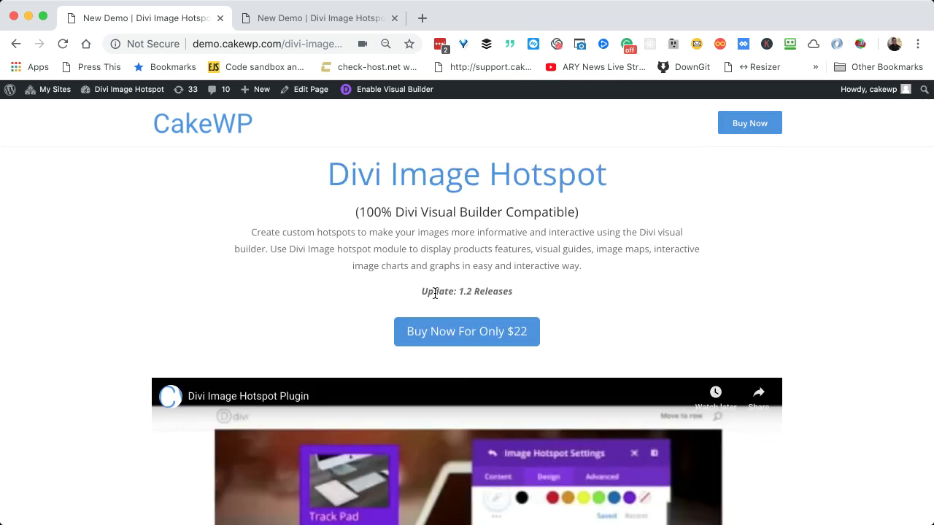
left_click_drag(468, 292, 479, 291)
left_click(140, 342)
Step: Scroll down to the purple Unlimited Hotspots section with its 'I am always visible' tooltips
scroll(96, 404, "down", 6)
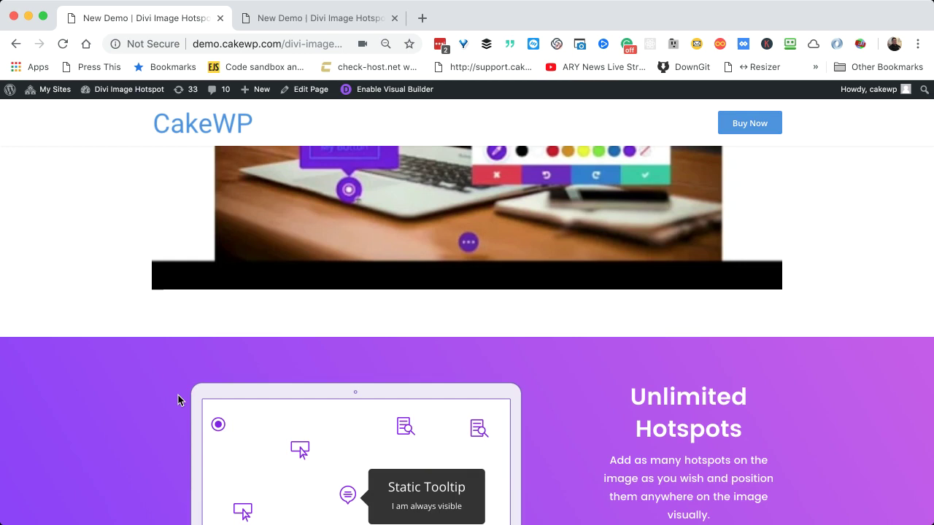
scroll(168, 417, "down", 1)
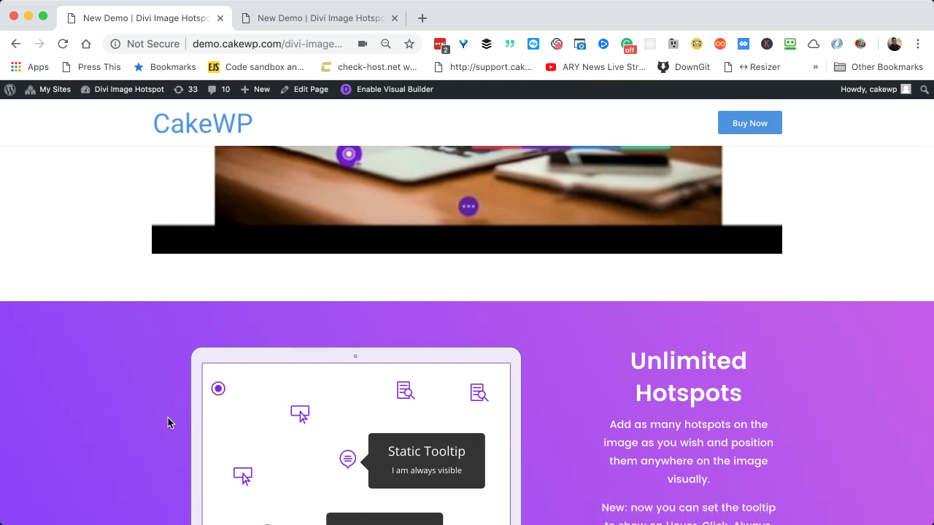
scroll(168, 418, "down", 2)
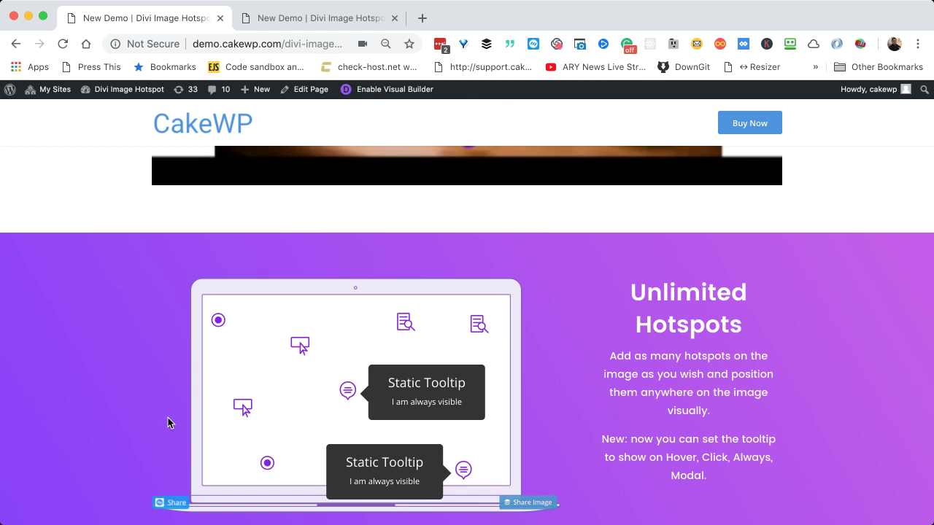
scroll(168, 418, "down", 2)
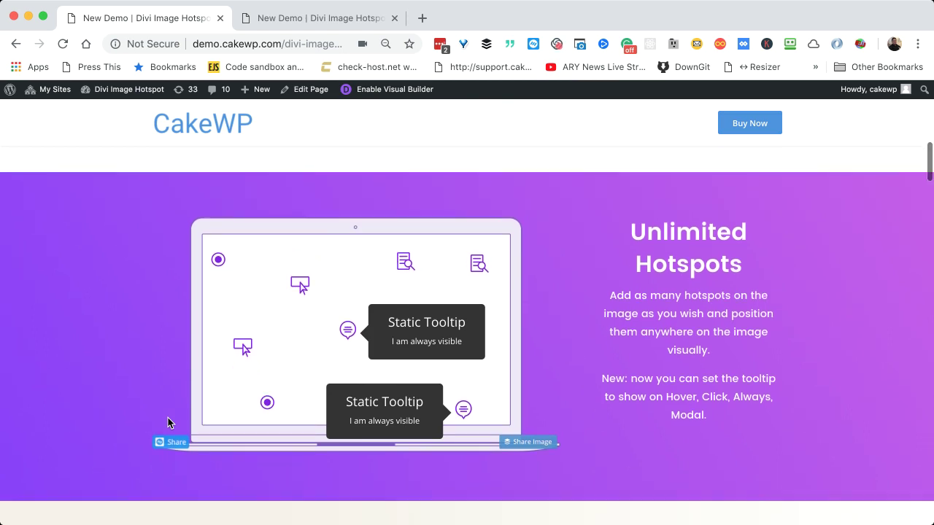
mouse_move(299, 226)
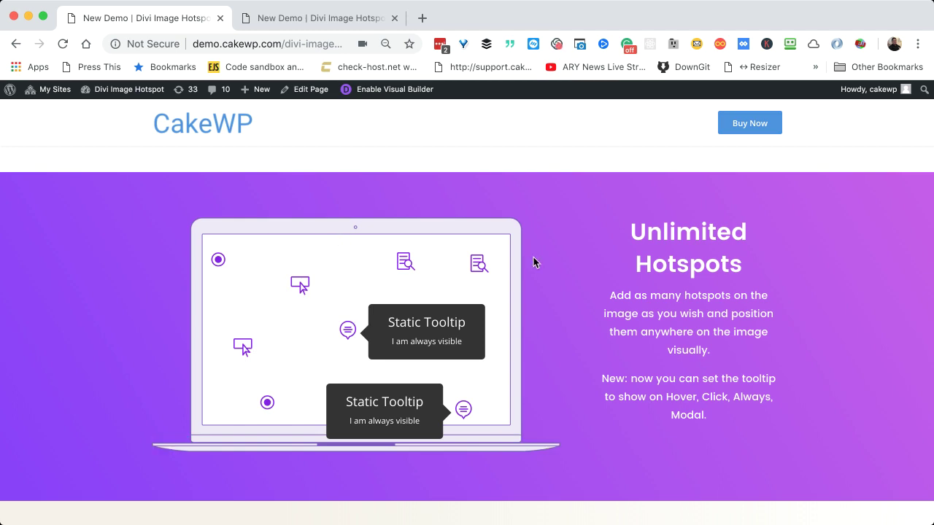
Step: Show the star, people and globe hotspot popups in Unlimited Customization, including 'Title Here / Content Here'
scroll(267, 370, "down", 5)
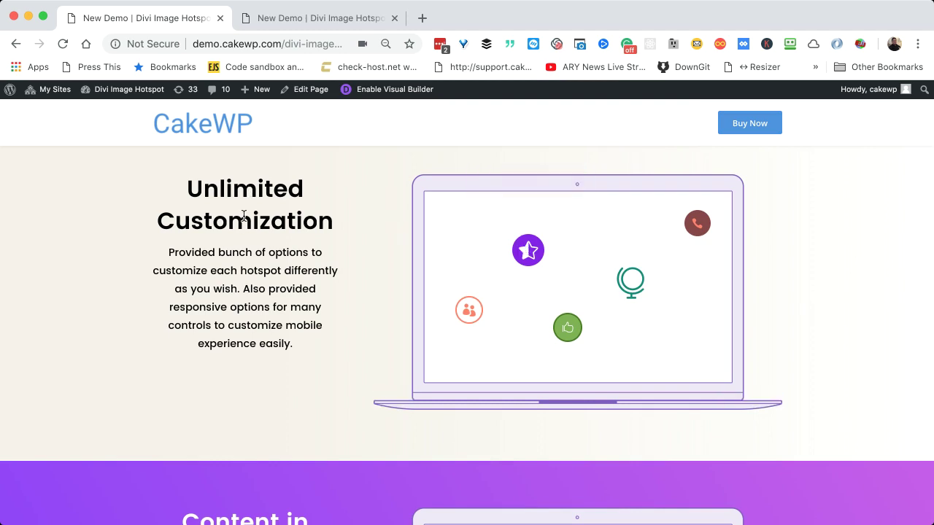
mouse_move(530, 255)
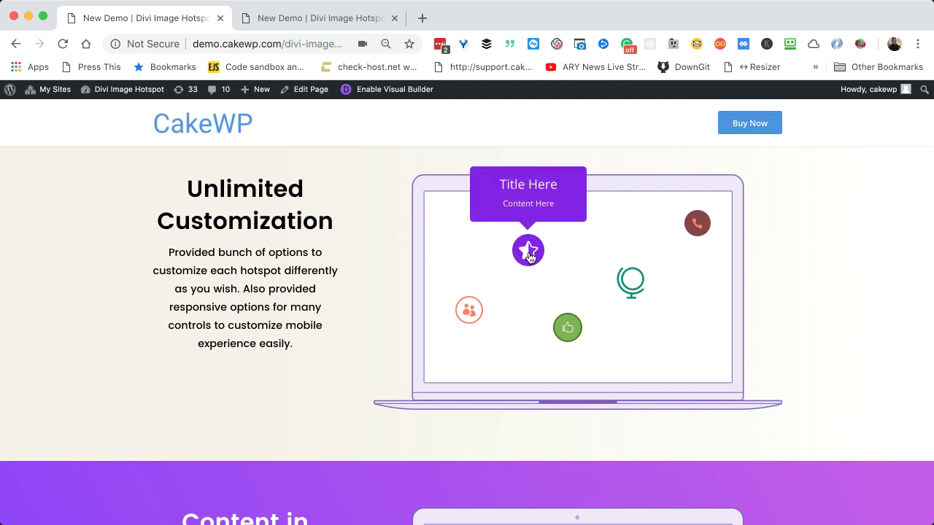
mouse_move(470, 321)
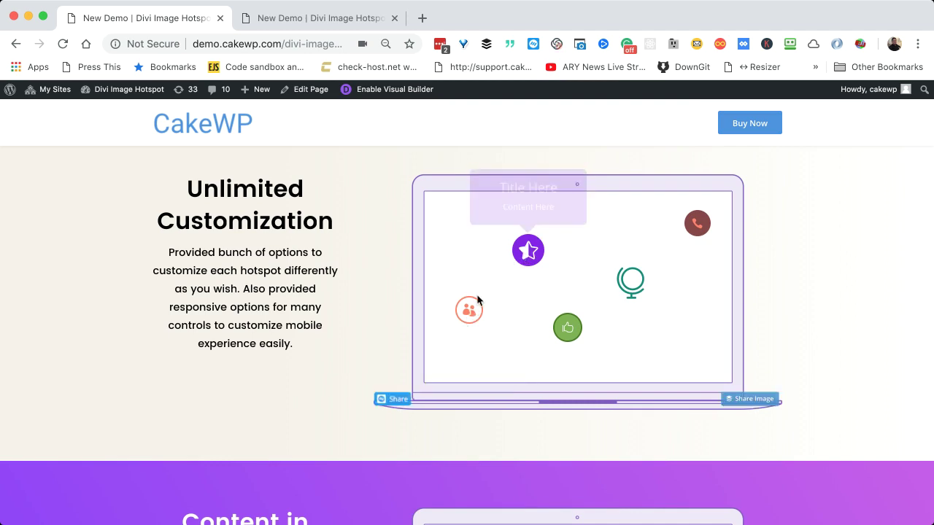
mouse_move(563, 326)
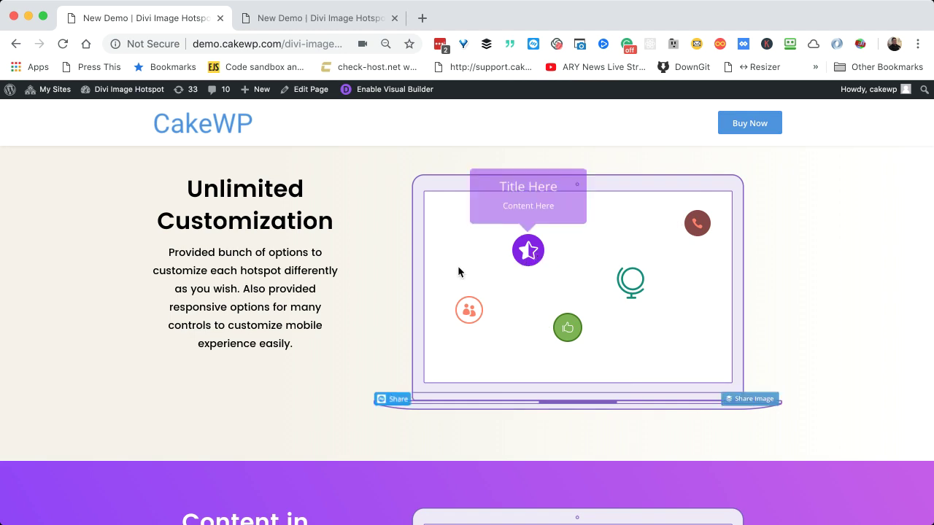
Step: Open and close the star hotspot's modal, then the globe hotspot's yoga modal
scroll(329, 306, "down", 4)
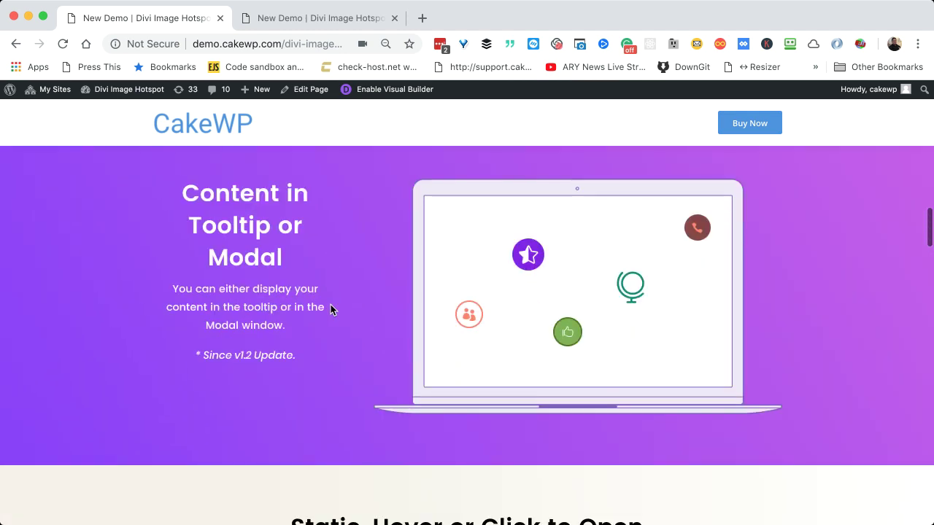
scroll(341, 254, "up", 1)
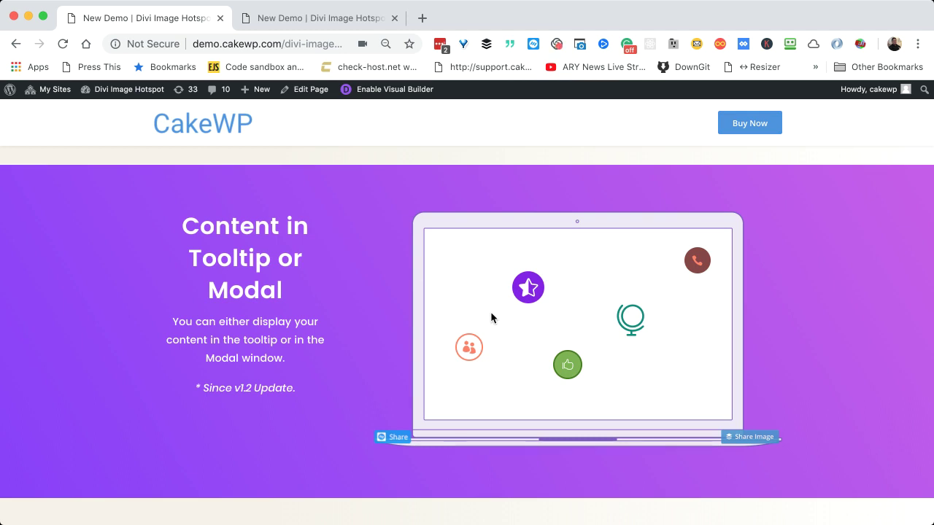
mouse_move(470, 348)
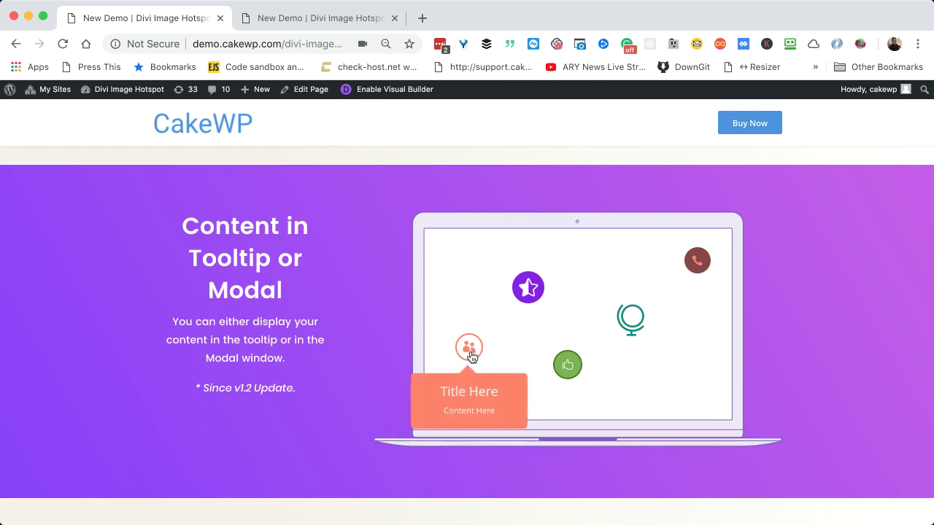
left_click(533, 293)
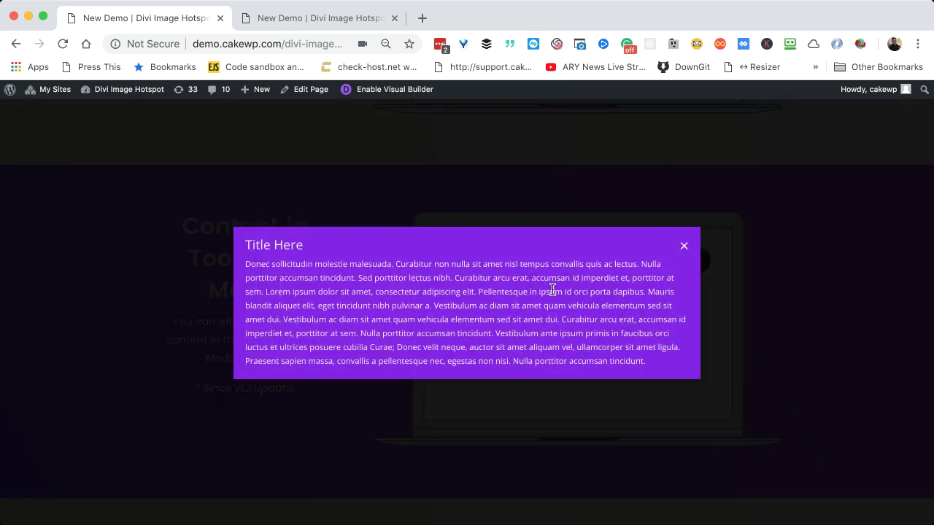
left_click(684, 249)
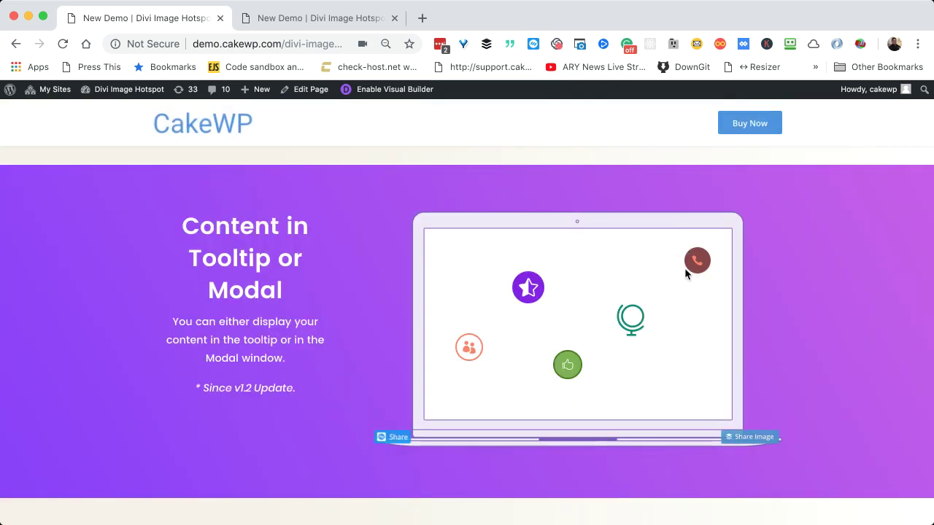
left_click(631, 320)
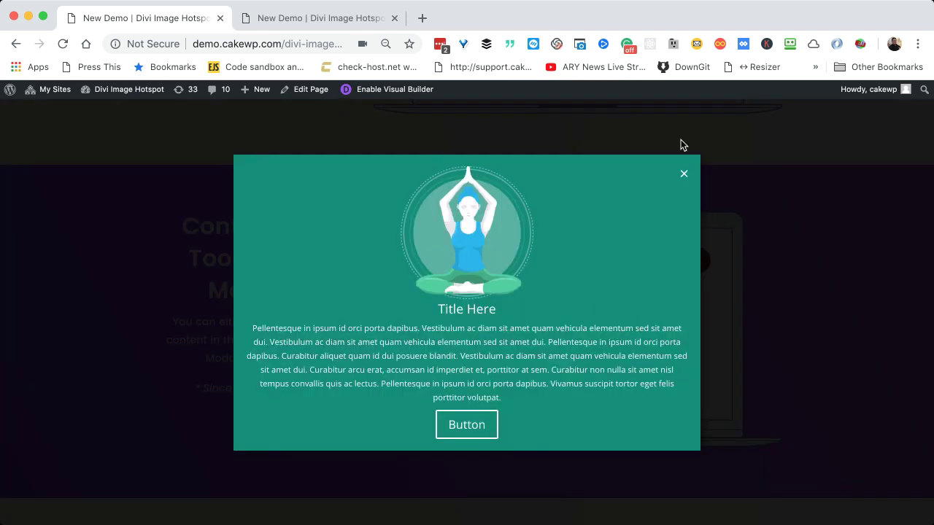
left_click(682, 174)
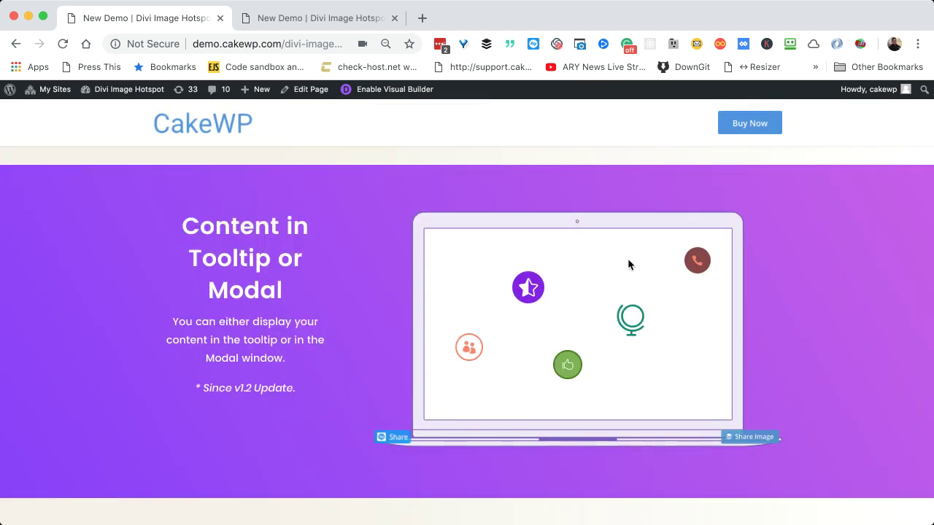
Step: Scroll down to the Static, Hover or Click tooltip section
scroll(283, 314, "down", 3)
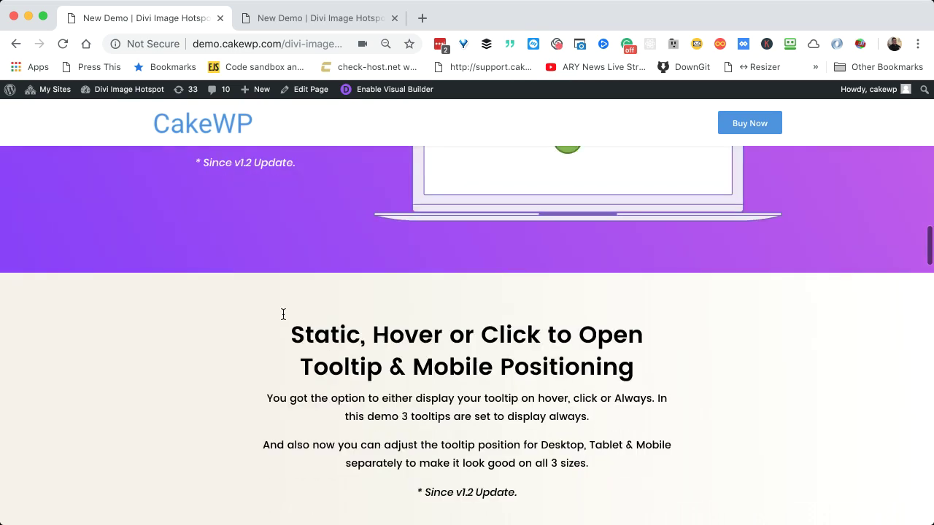
scroll(283, 314, "down", 2)
scroll(314, 212, "down", 1)
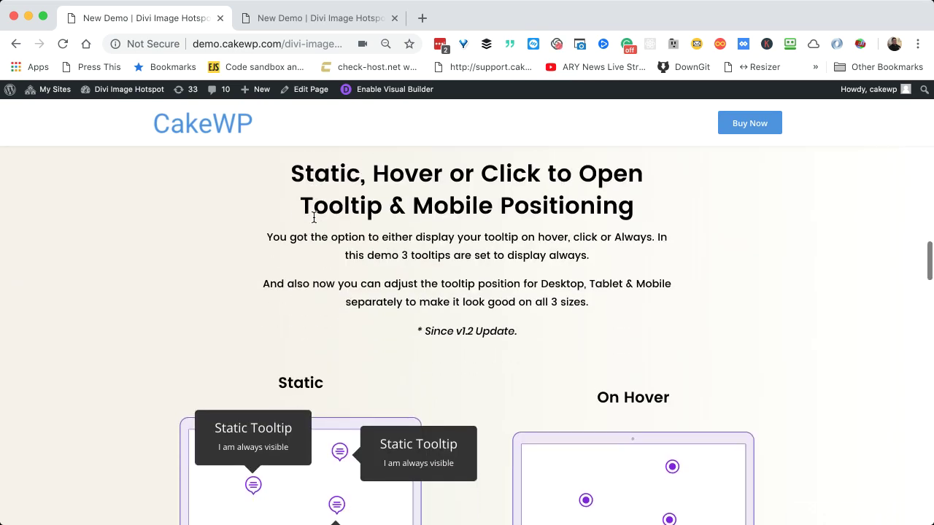
scroll(328, 255, "down", 1)
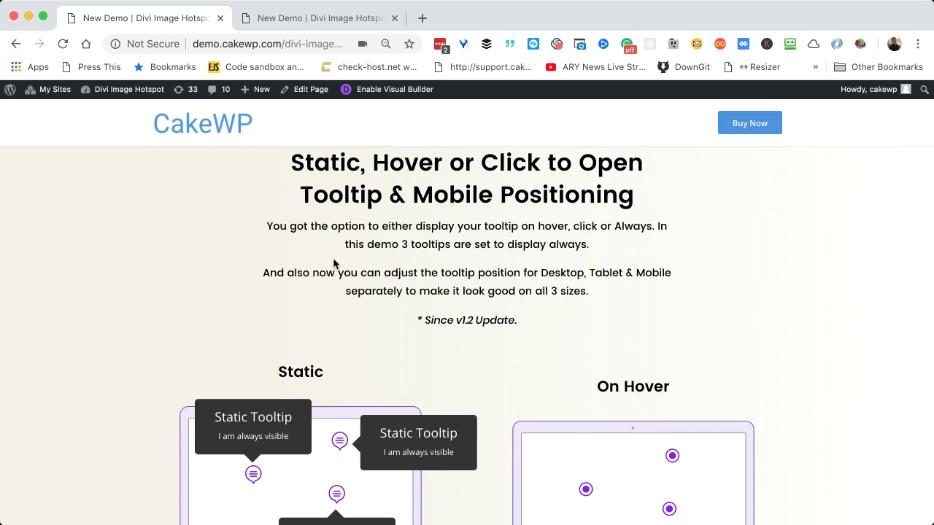
scroll(333, 260, "down", 2)
scroll(333, 261, "up", 1)
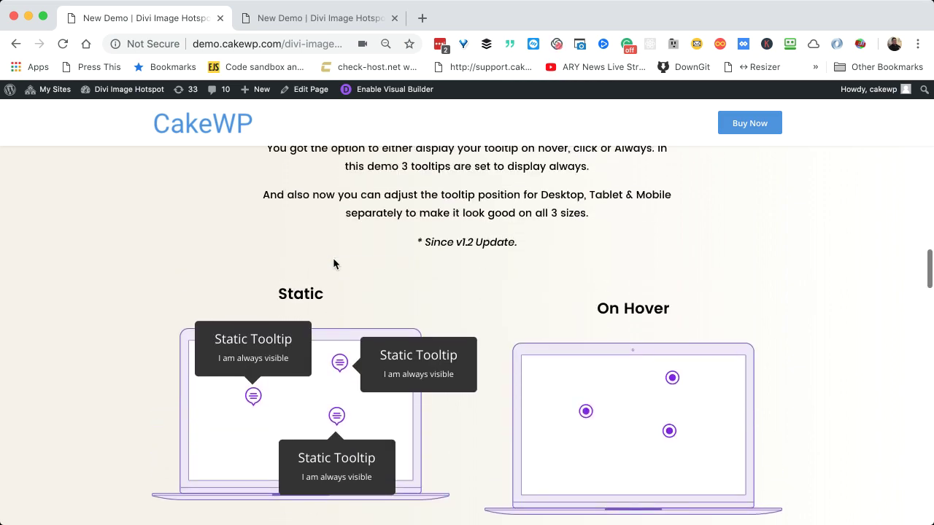
scroll(334, 264, "up", 1)
scroll(333, 264, "down", 2)
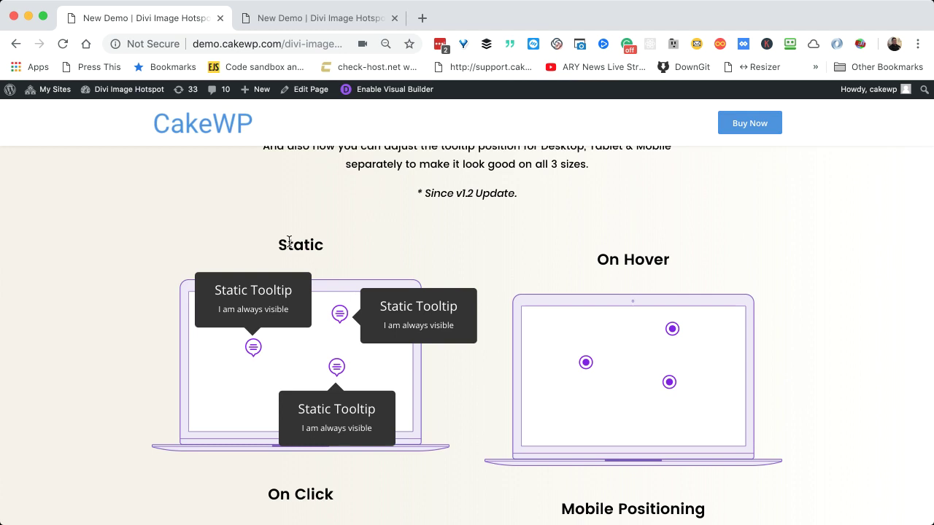
Step: Highlight and clear the Static heading and tooltip title text, then preview an On Hover tooltip
left_click_drag(288, 243, 310, 242)
left_click_drag(218, 293, 278, 305)
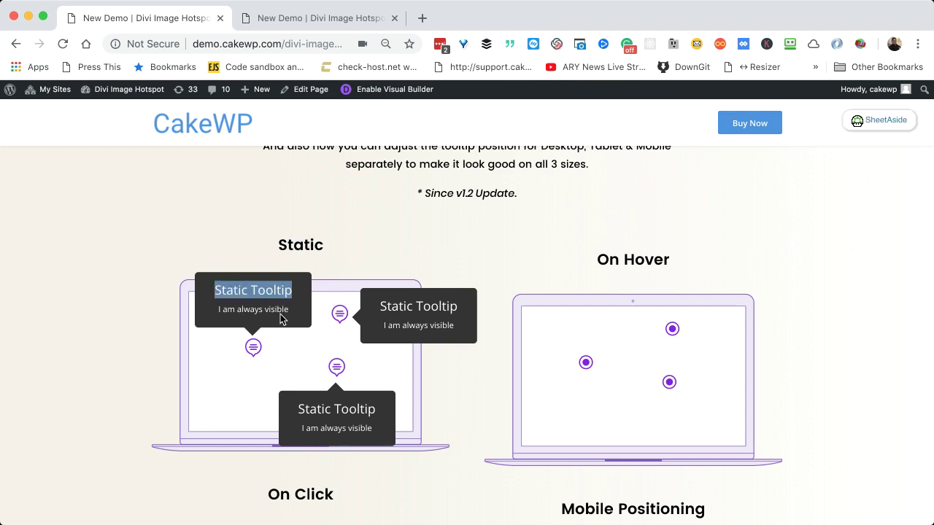
left_click(282, 318)
scroll(400, 389, "down", 2)
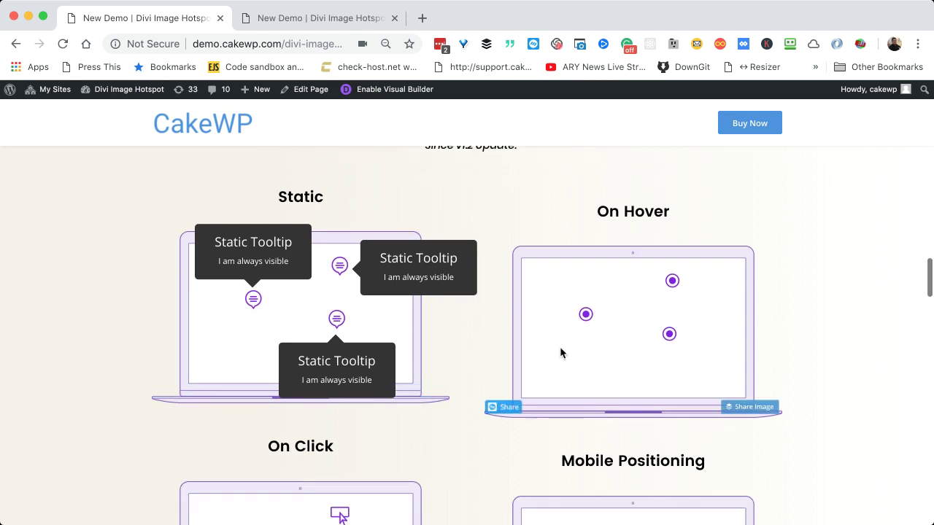
mouse_move(676, 281)
scroll(609, 334, "down", 5)
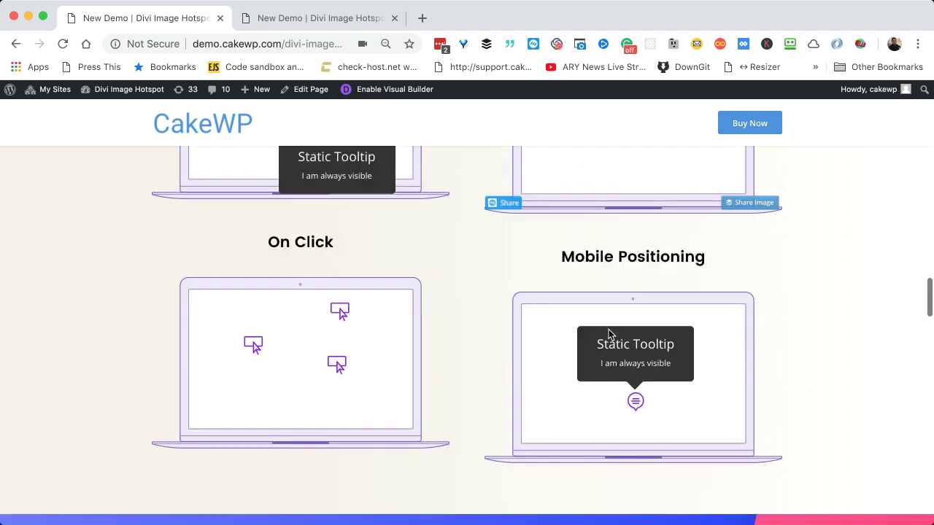
left_click(346, 317)
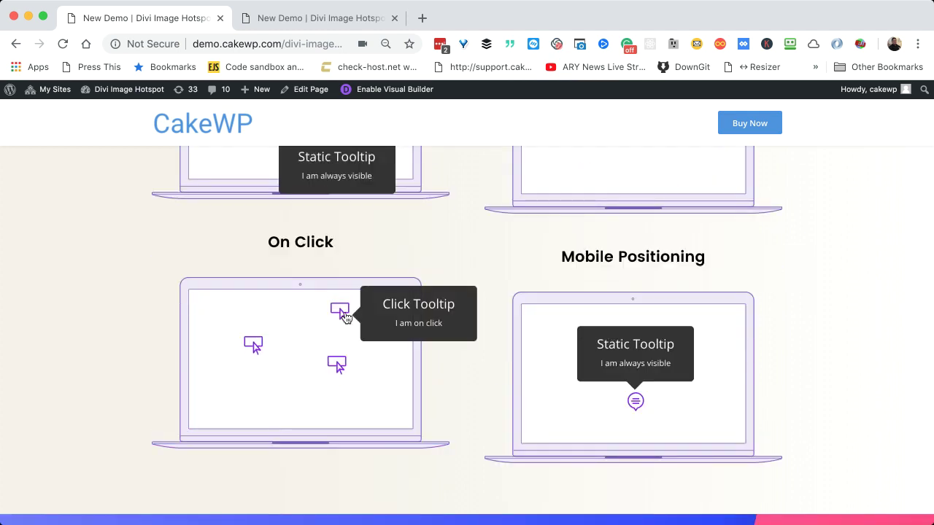
left_click(252, 348)
left_click(337, 365)
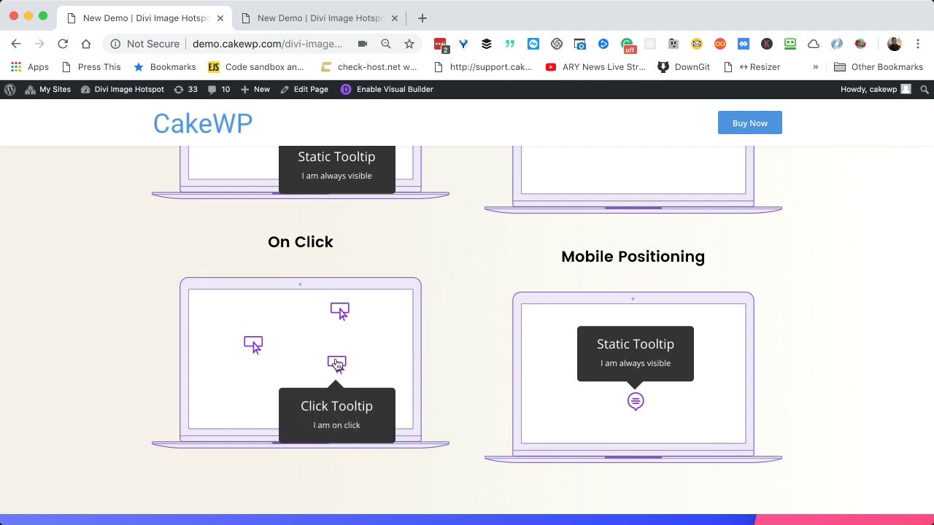
left_click(351, 358)
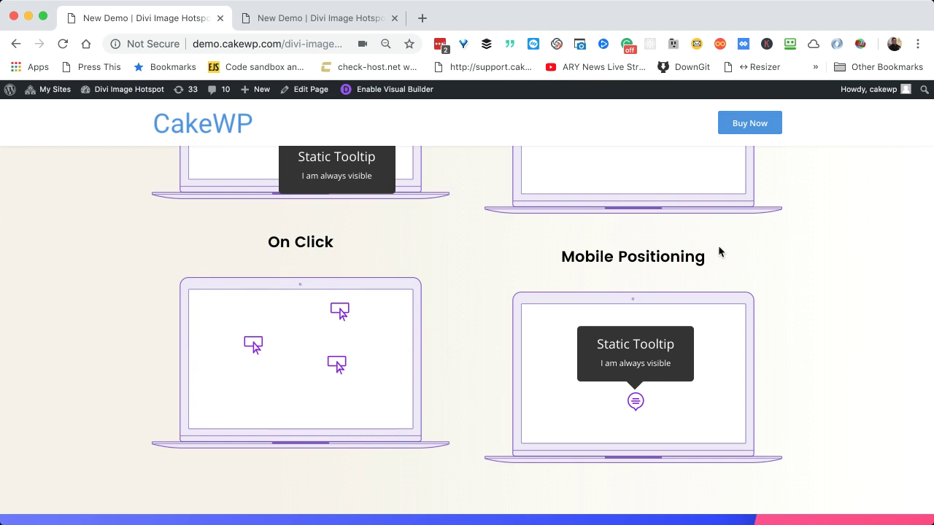
scroll(659, 386, "down", 2)
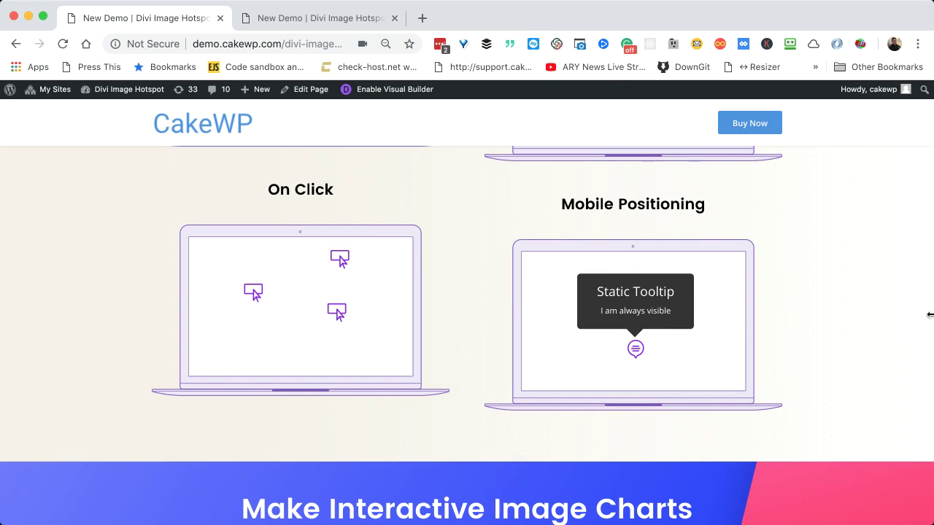
Step: Narrow the browser window in two drags to phone width to check the Mobile Positioning tooltip
scroll(930, 314, "down", 4)
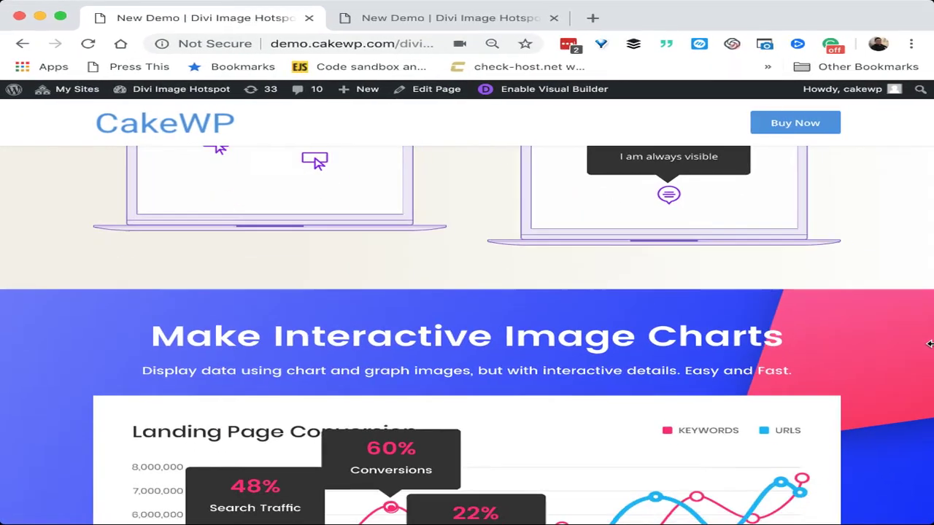
scroll(827, 309, "up", 2)
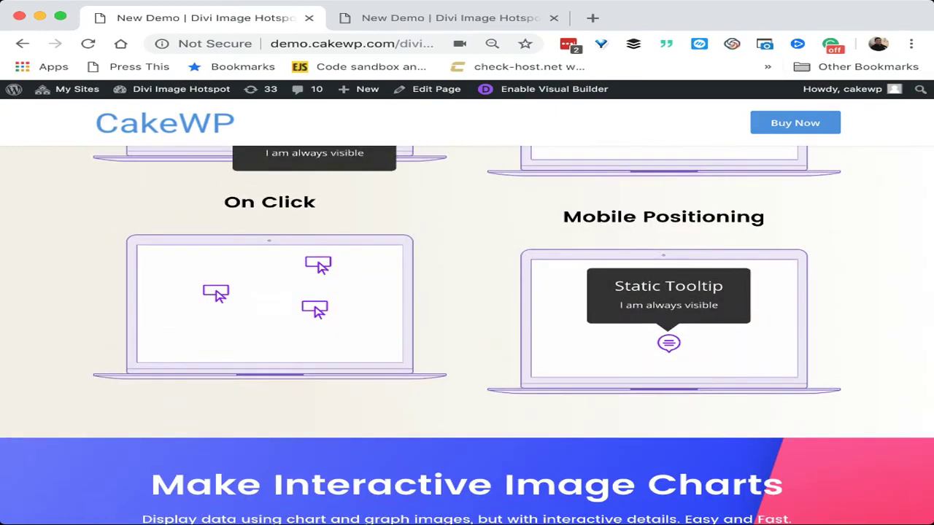
mouse_move(932, 264)
left_mouse_down()
mouse_move(897, 265)
mouse_move(923, 267)
left_mouse_up()
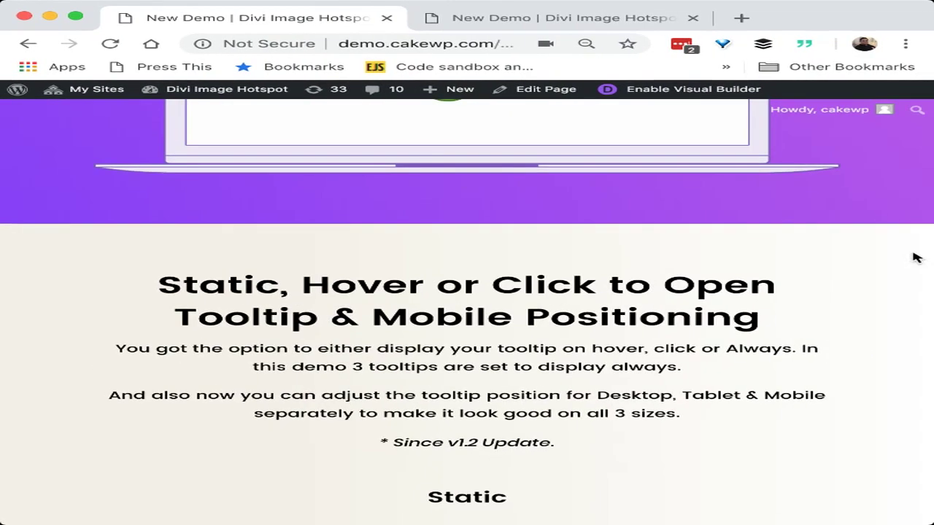
scroll(824, 182, "up", 10)
scroll(824, 182, "down", 8)
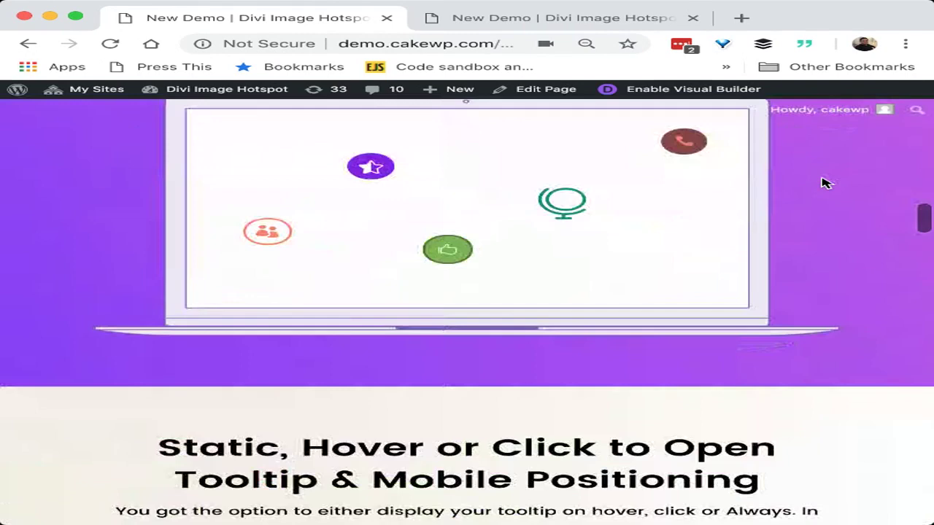
scroll(824, 182, "down", 15)
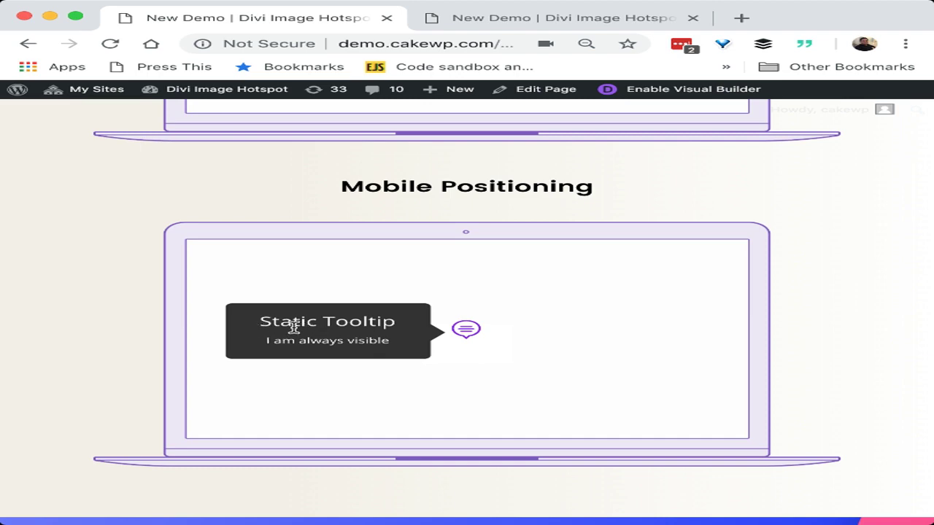
left_click_drag(904, 343, 735, 321)
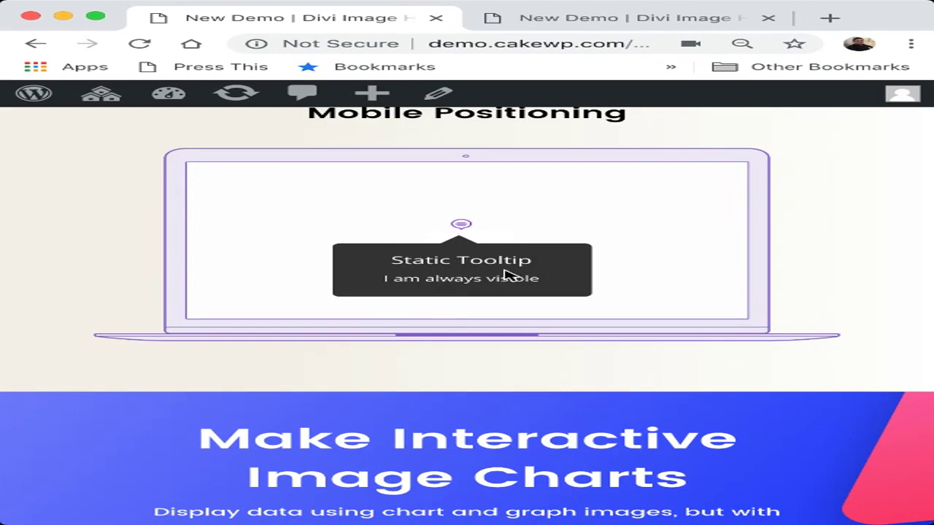
mouse_move(735, 271)
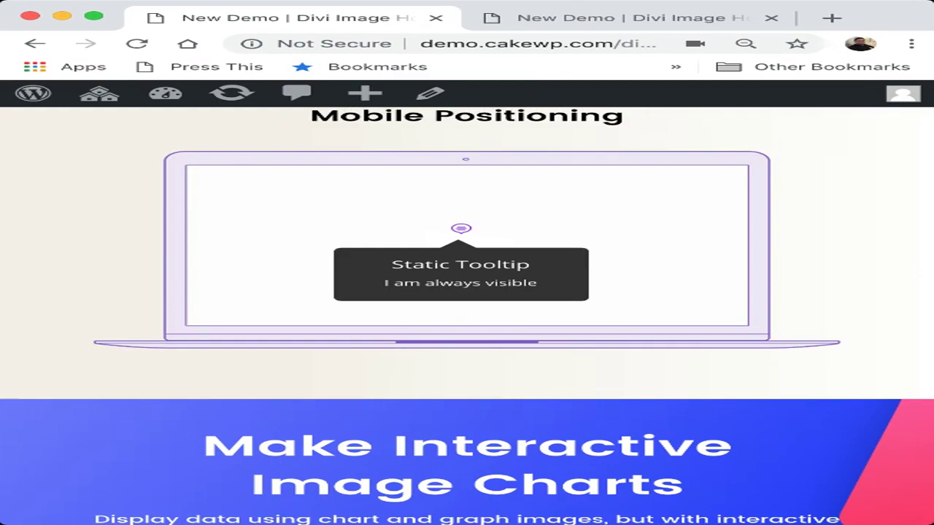
scroll(466, 306, "up", 15)
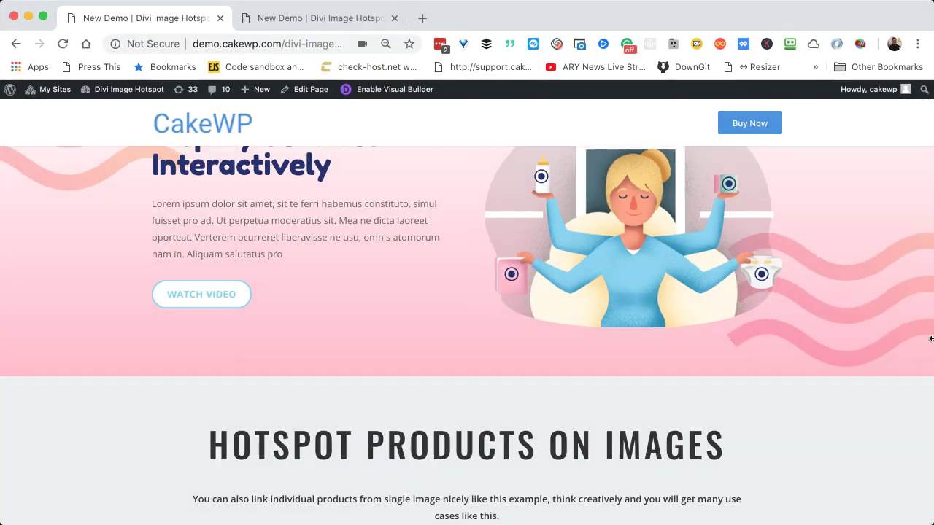
Step: Scroll down to the Landing Page Conversion chart in Make Interactive Image Charts
scroll(777, 291, "up", 15)
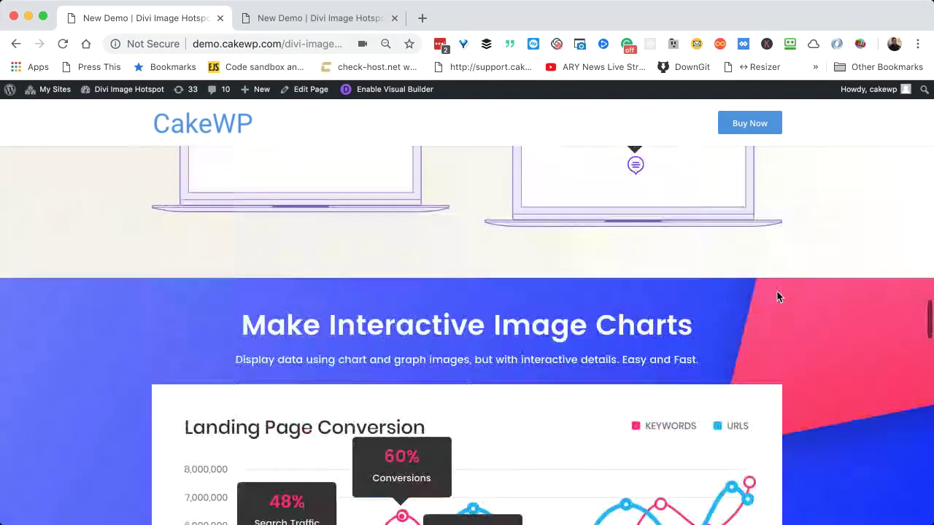
scroll(777, 294, "up", 5)
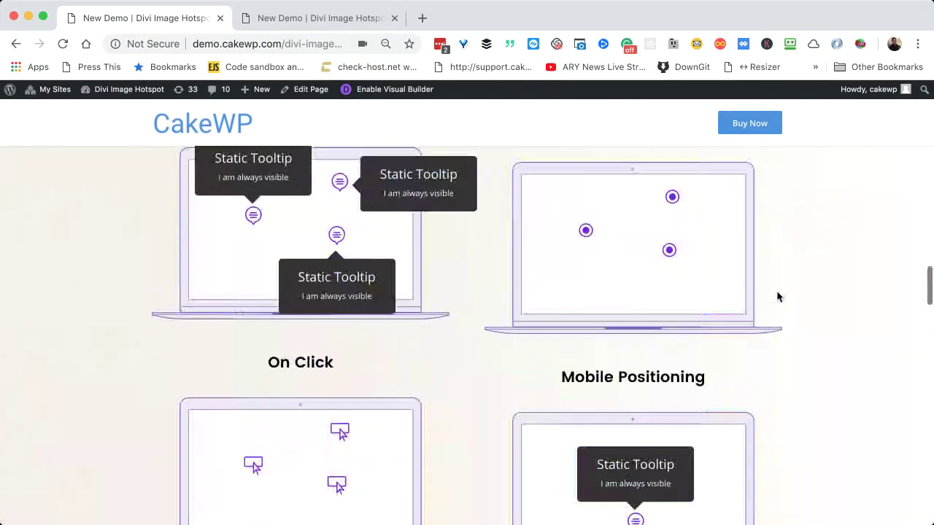
scroll(760, 299, "down", 2)
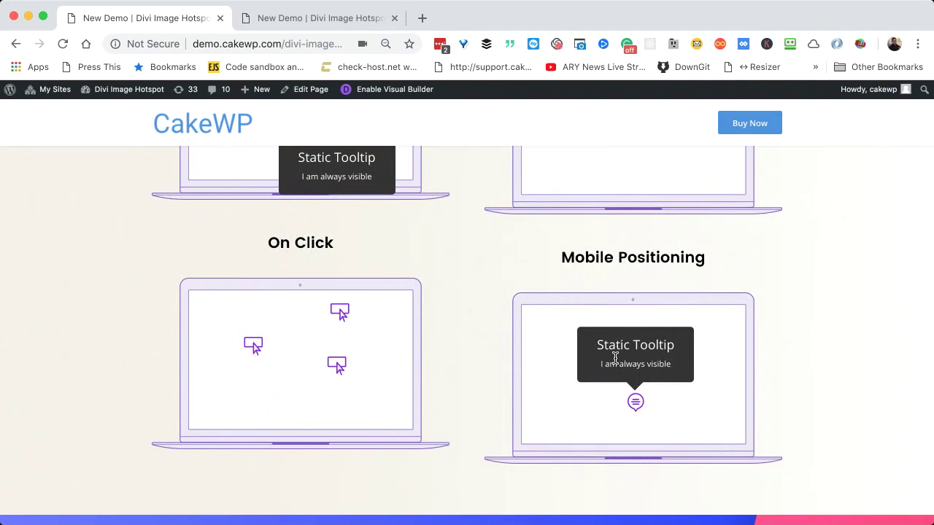
scroll(614, 357, "down", 5)
scroll(610, 232, "up", 2)
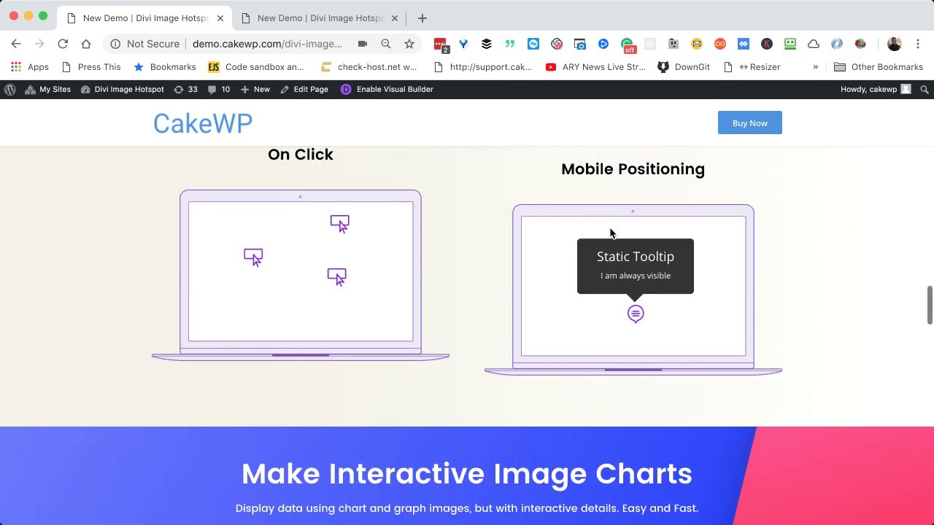
scroll(584, 282, "down", 3)
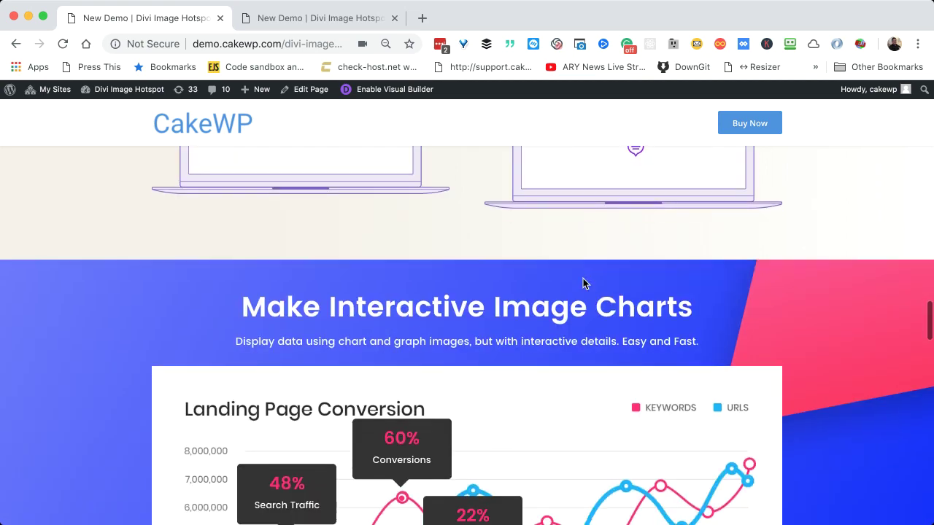
scroll(582, 278, "down", 1)
scroll(591, 274, "down", 1)
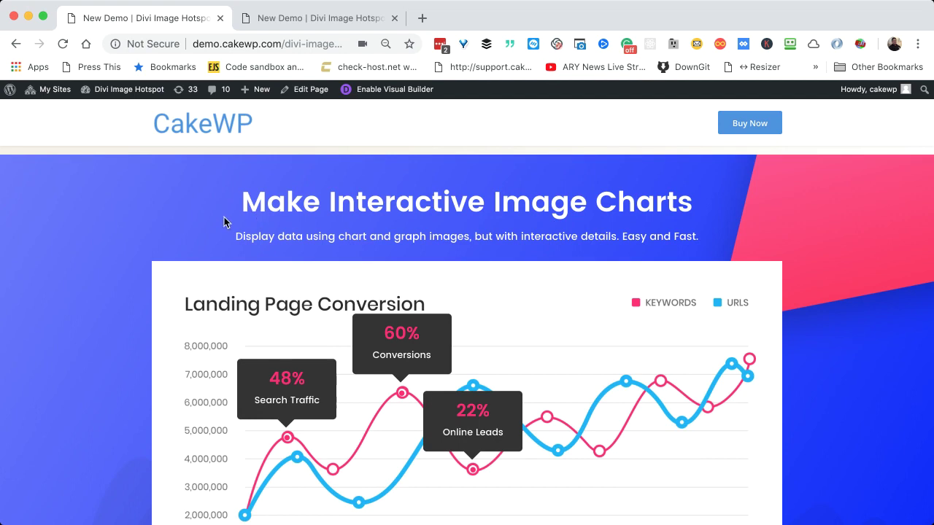
scroll(256, 242, "up", 1)
scroll(256, 241, "down", 1)
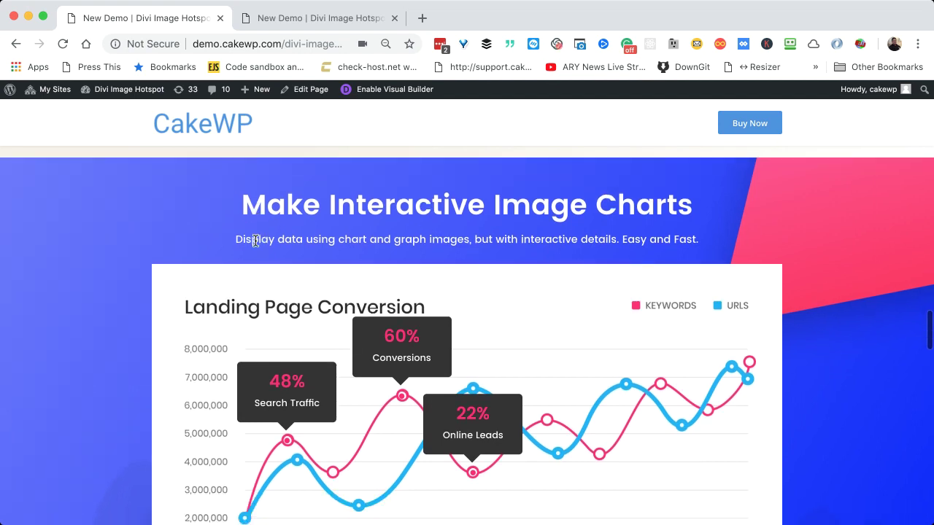
scroll(137, 314, "down", 2)
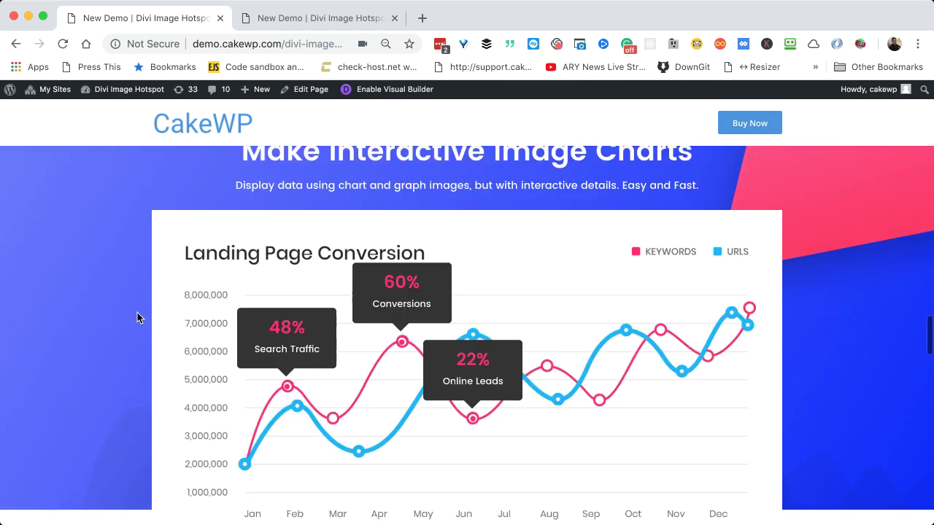
scroll(436, 225, "up", 1)
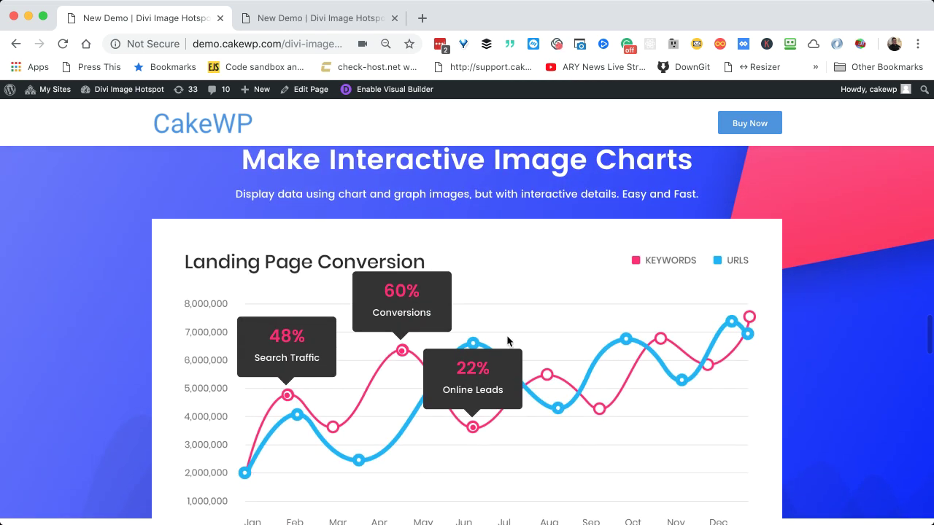
scroll(543, 352, "down", 2)
scroll(619, 258, "up", 1)
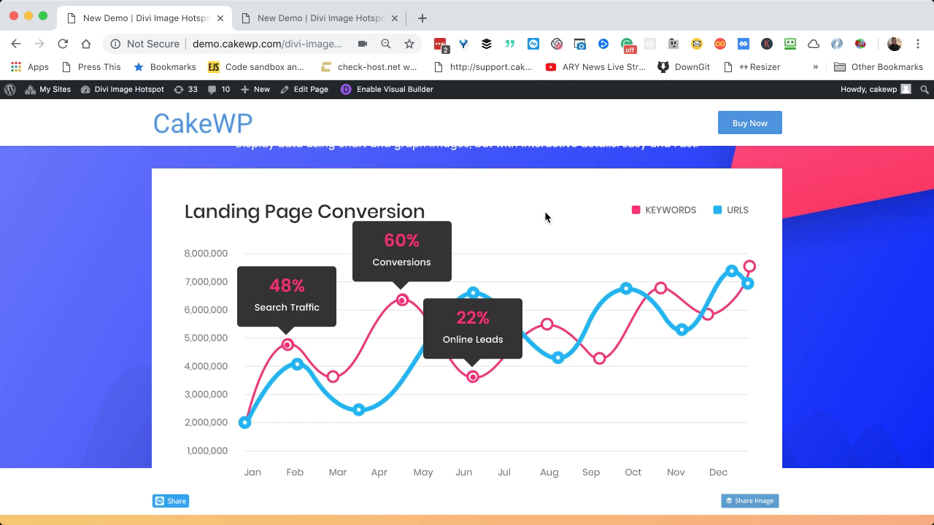
scroll(544, 212, "down", 1)
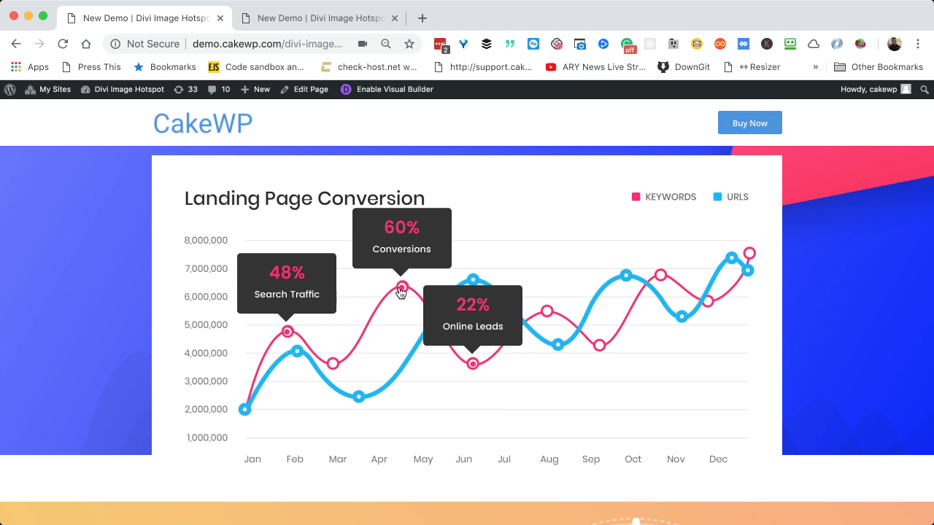
Step: Select the 48% Search Traffic, 60% Conversions and 22% Online Leads tooltip texts
double_click(279, 278)
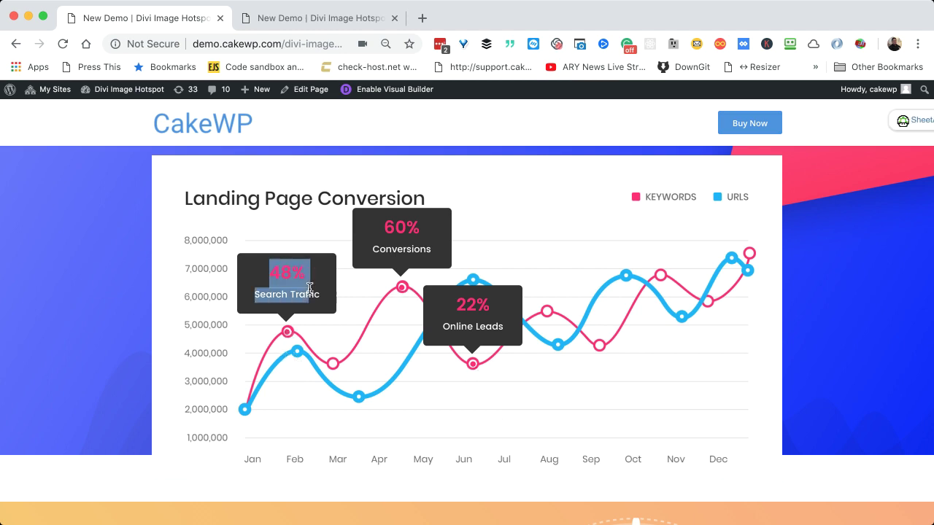
left_click_drag(385, 219, 417, 253)
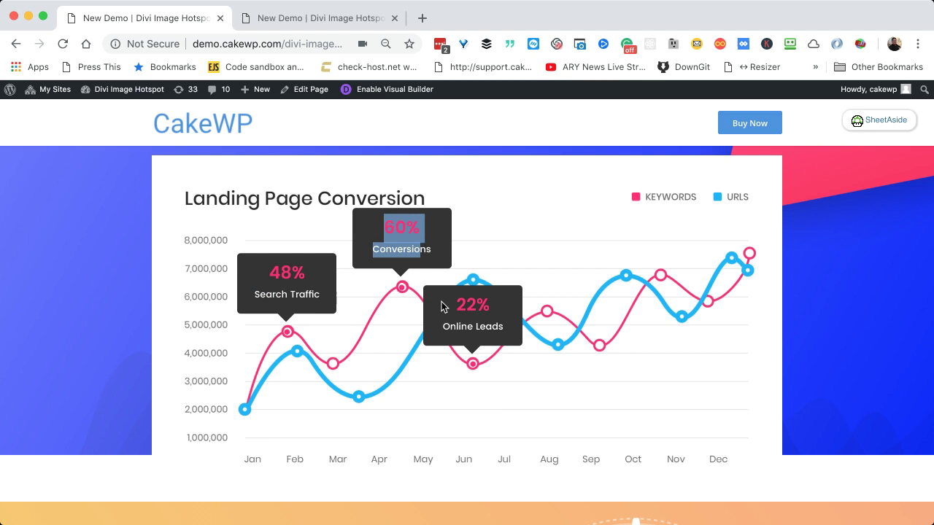
left_click_drag(443, 306, 503, 330)
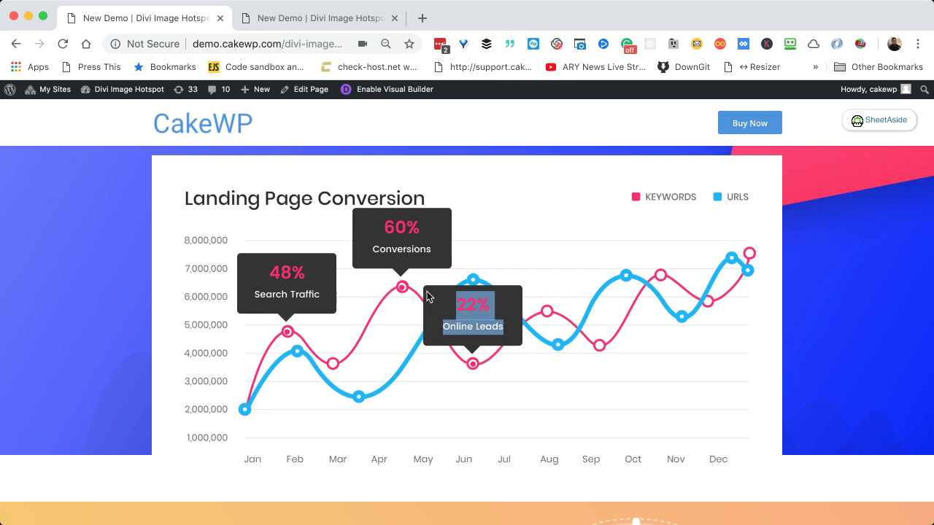
scroll(489, 340, "down", 10)
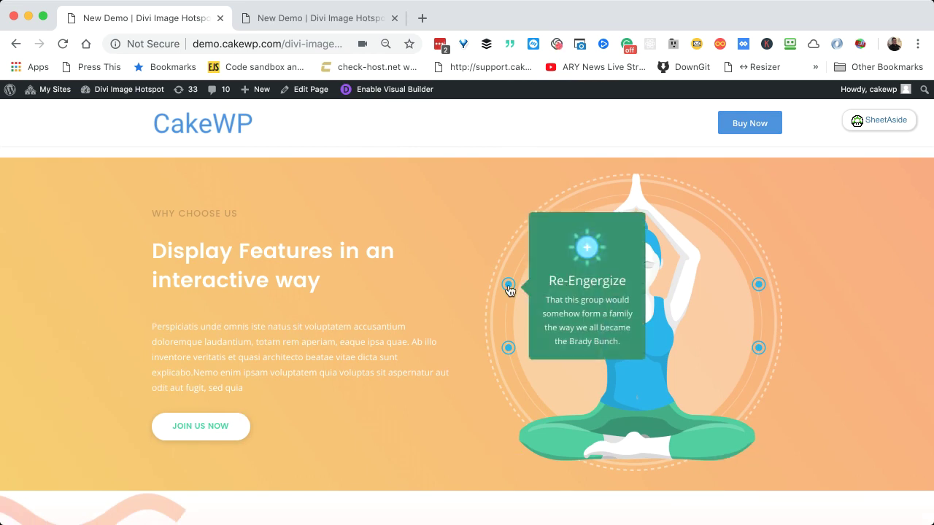
mouse_move(508, 349)
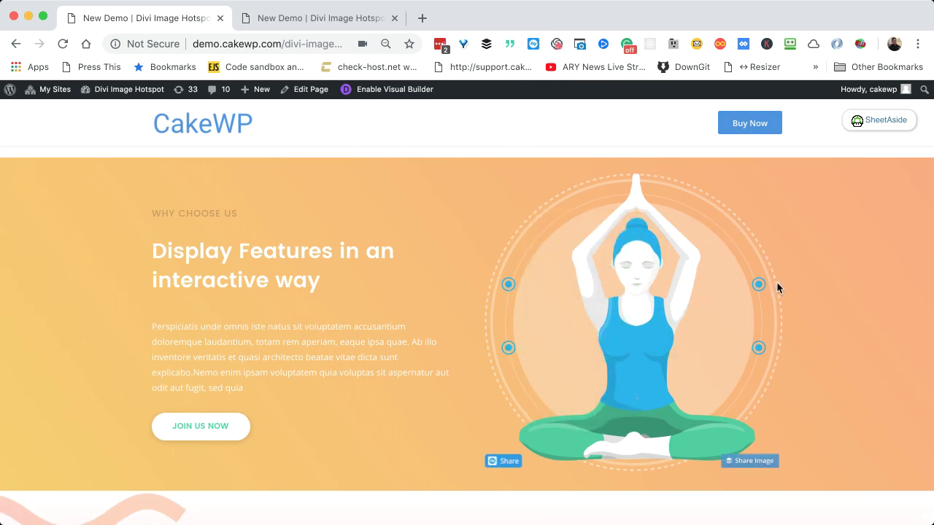
mouse_move(761, 291)
mouse_move(764, 356)
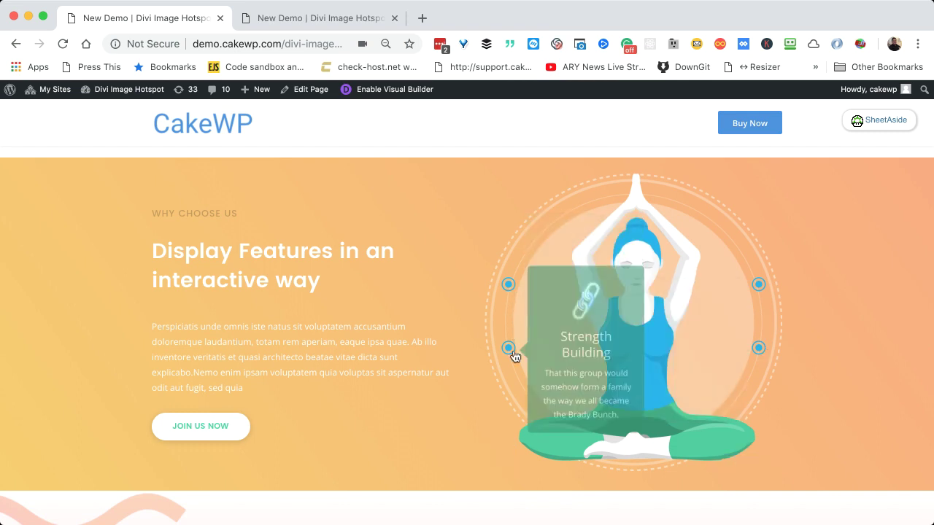
mouse_move(508, 286)
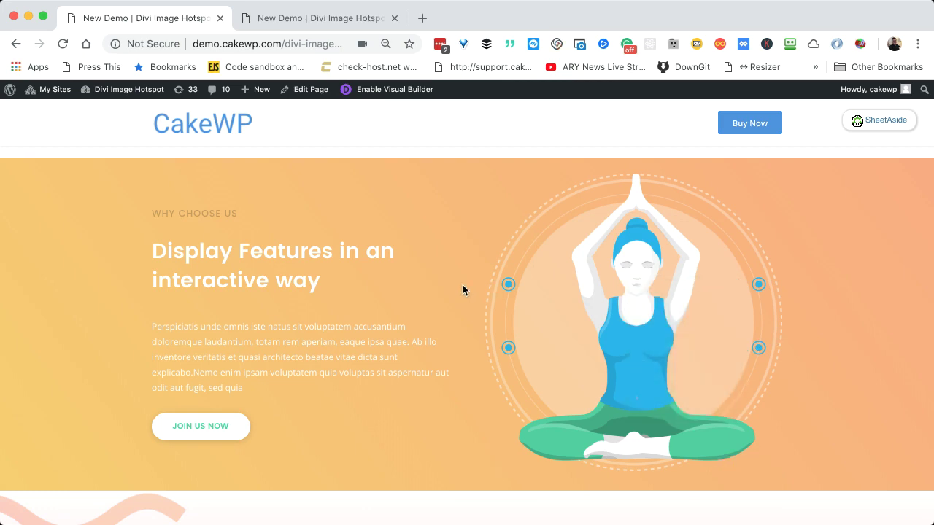
scroll(372, 368, "down", 5)
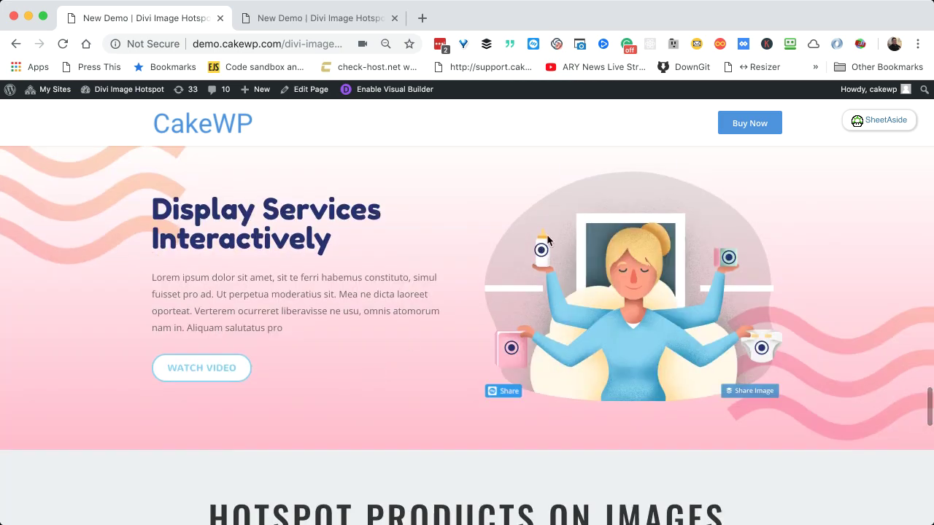
mouse_move(540, 250)
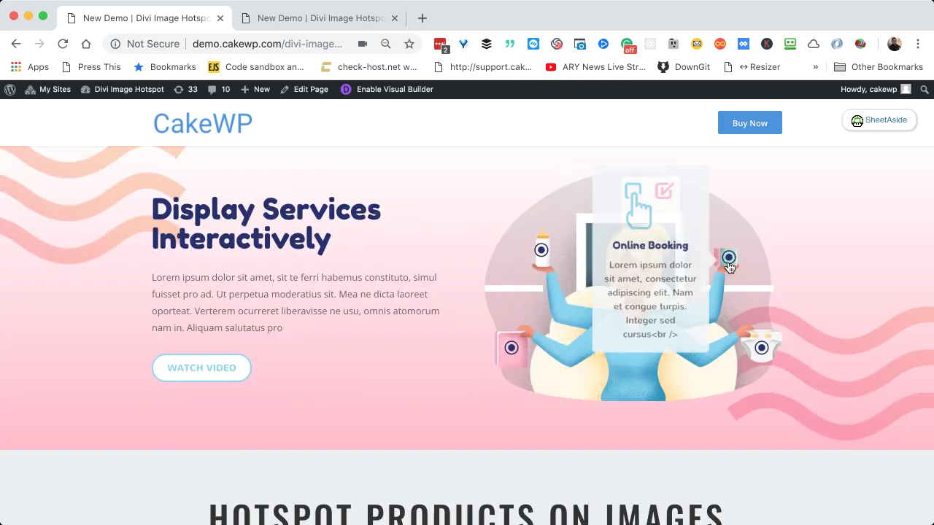
Step: Open and close the Vegetable Juice, Buy 1 Get 1 Free and SALE - 65% OFF product popups
scroll(499, 360, "down", 2)
scroll(498, 355, "down", 6)
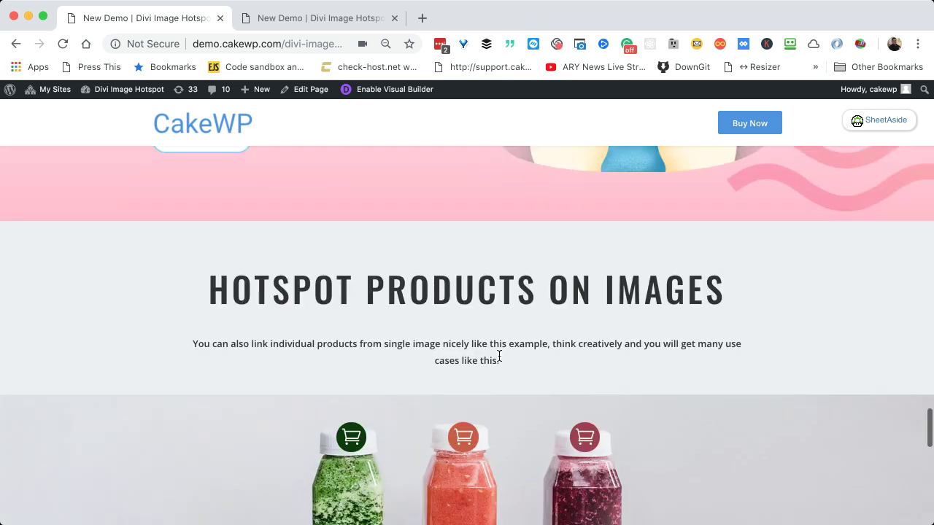
scroll(396, 297, "up", 2)
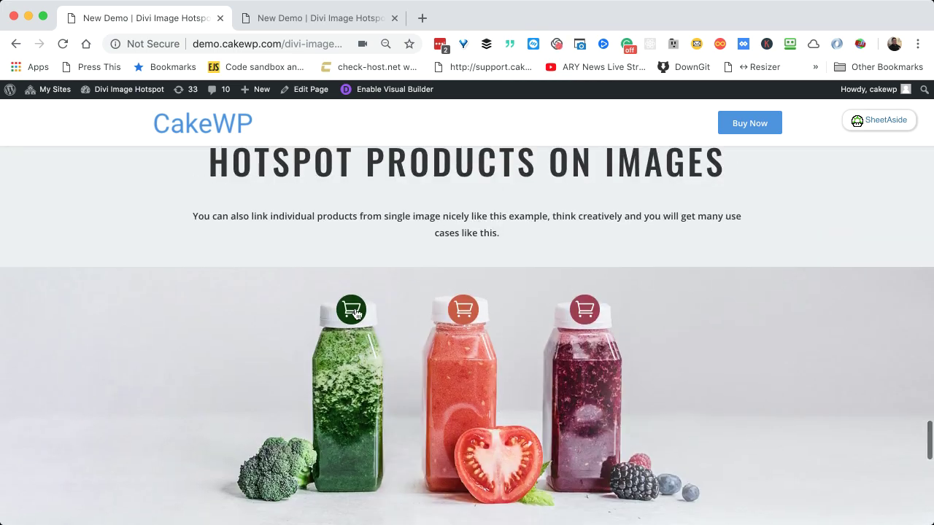
left_click(354, 310)
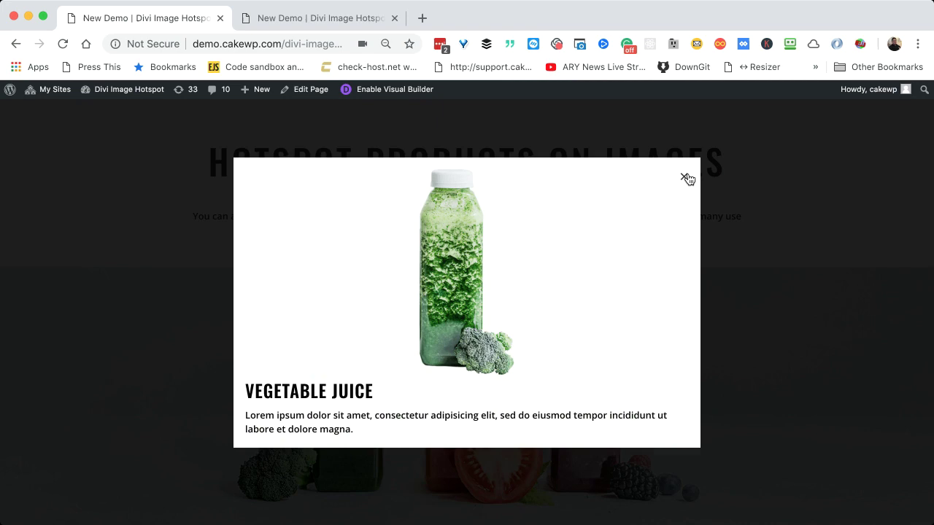
left_click(685, 178)
left_click(465, 310)
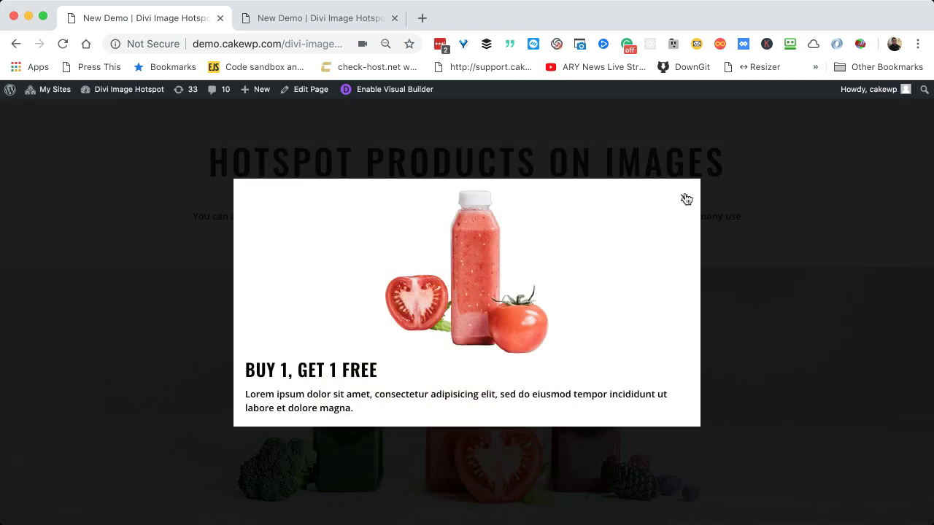
left_click(685, 200)
left_click(587, 309)
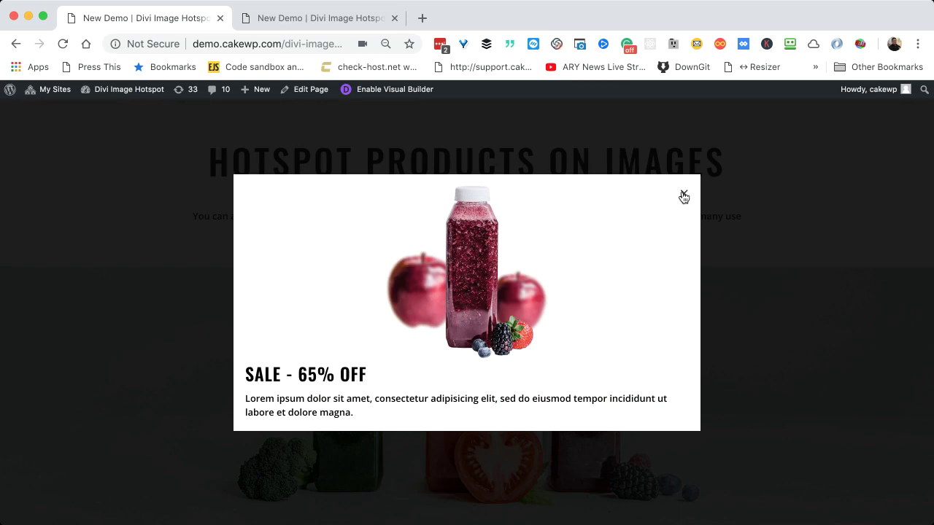
left_click(684, 195)
Step: Scroll to the Make Interactive Image Maps section beneath the juice image
scroll(702, 351, "down", 8)
mouse_move(355, 278)
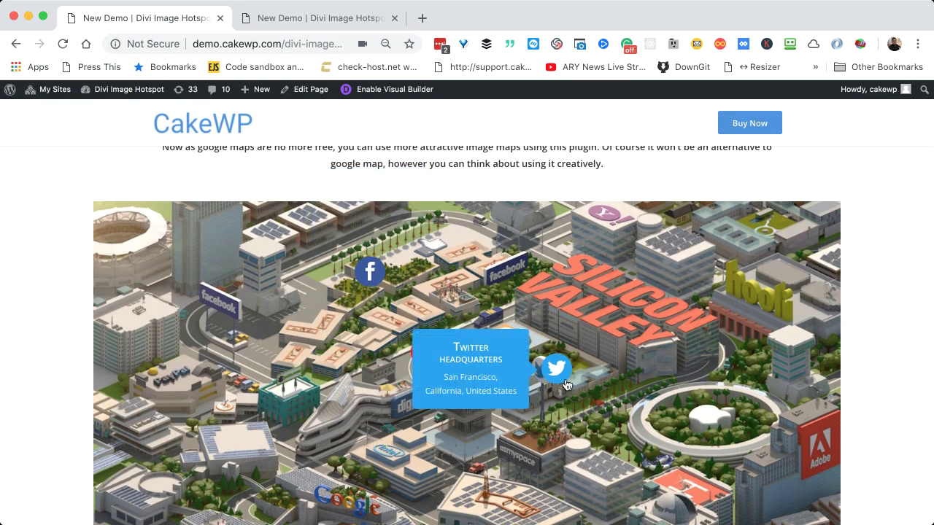
scroll(567, 372, "up", 5)
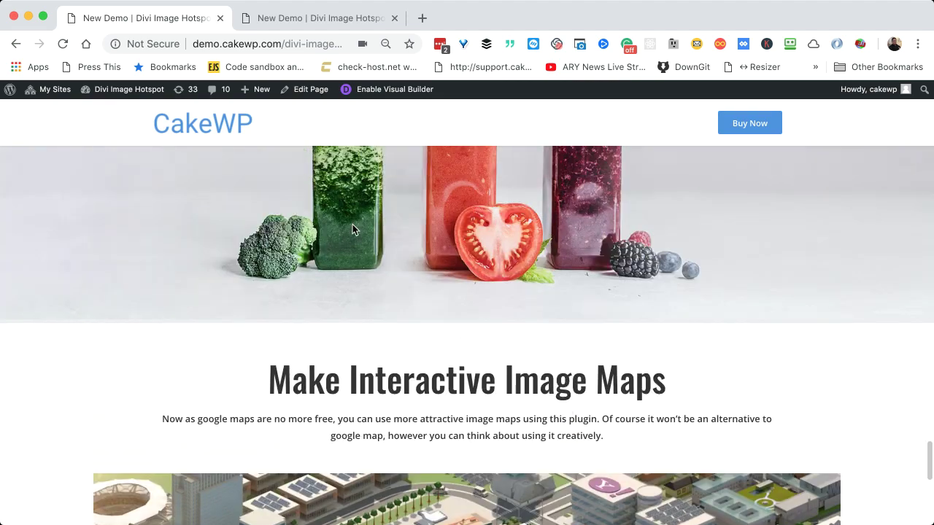
Step: In the builder tab, restore the autosaved page version and scroll toward Mobile Positioning
left_click(355, 21)
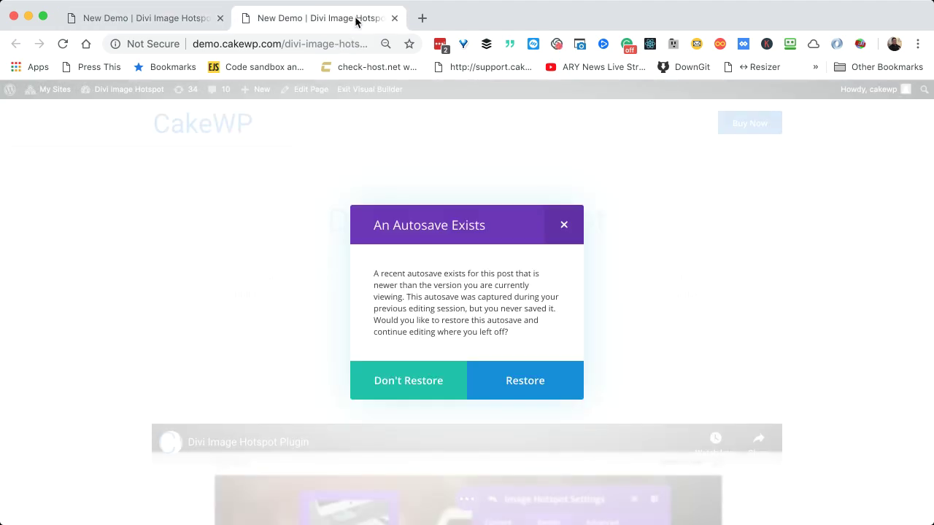
left_click(475, 386)
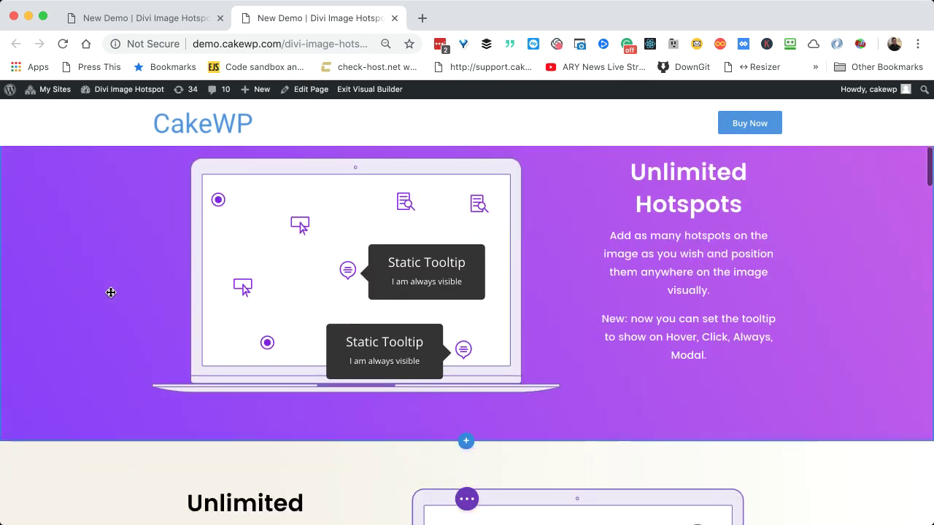
scroll(382, 295, "down", 15)
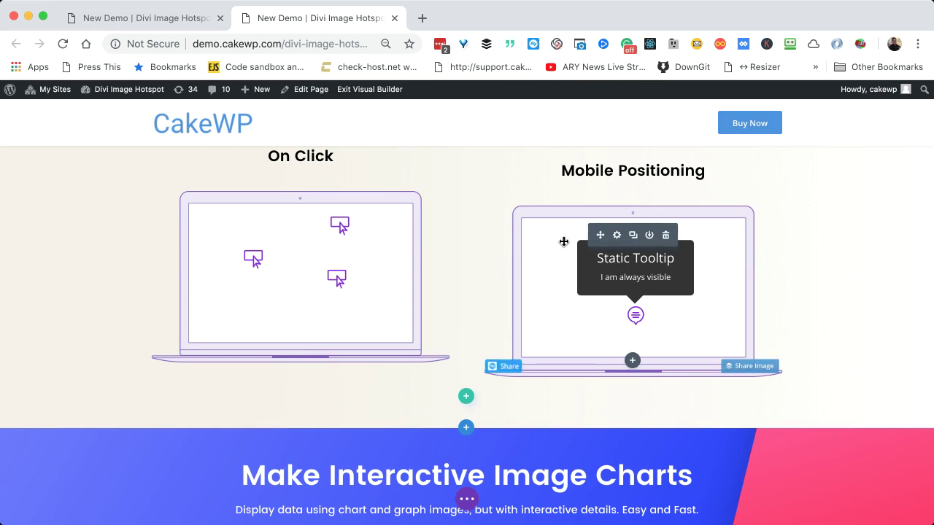
Step: Open the Mobile Positioning image's settings, move the modal aside and add a new spot
left_click(614, 236)
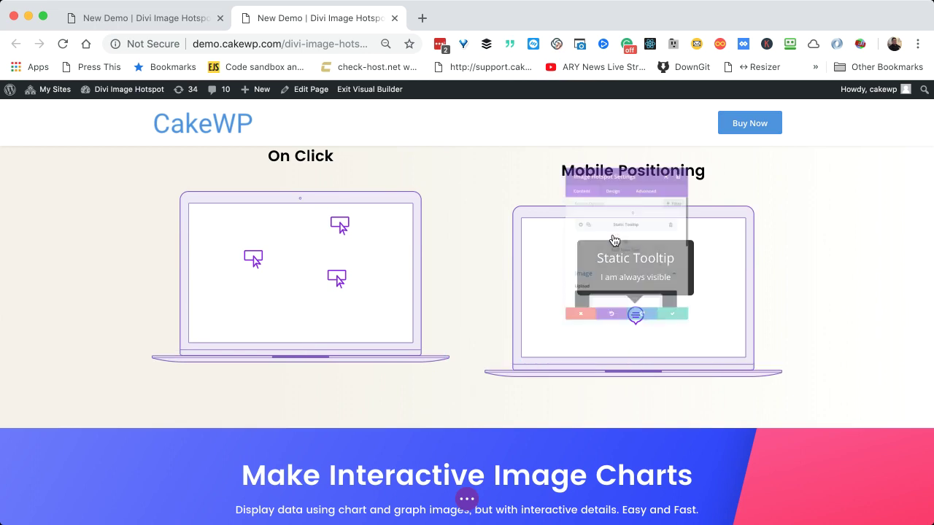
left_click_drag(616, 116, 355, 126)
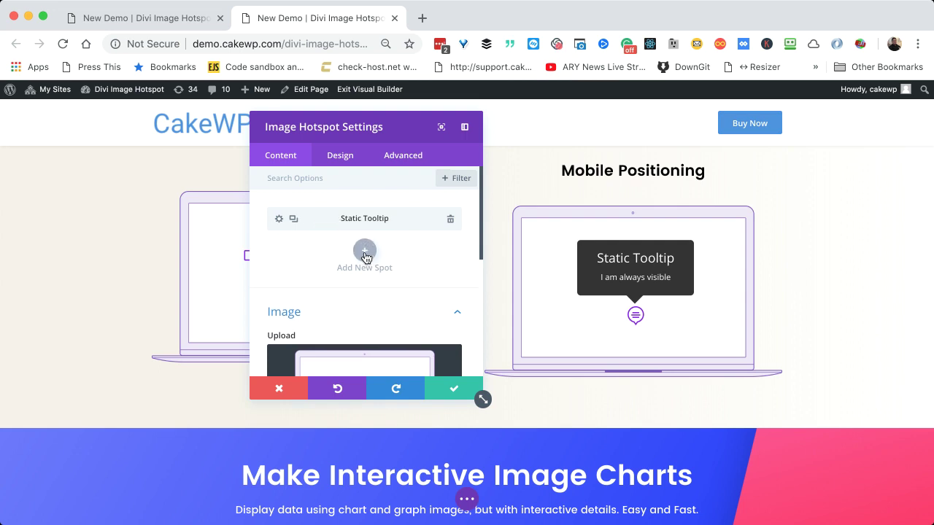
left_click(365, 252)
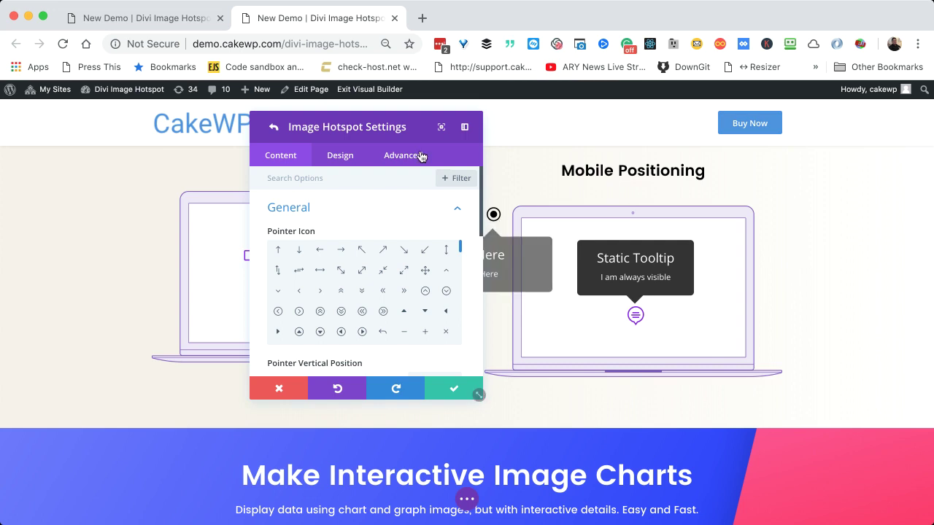
Step: Give the new hotspot an arrow-into-box pointer icon
left_click_drag(421, 136, 379, 136)
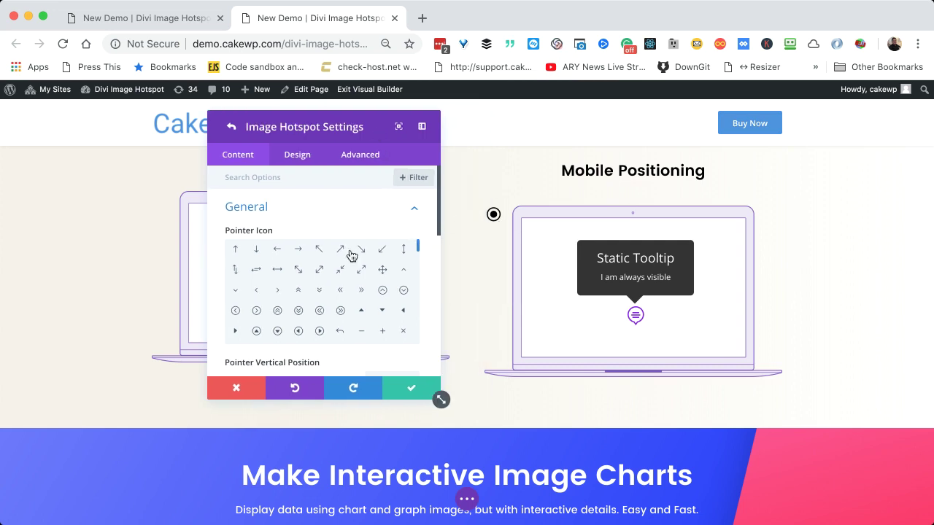
scroll(319, 256, "down", 5)
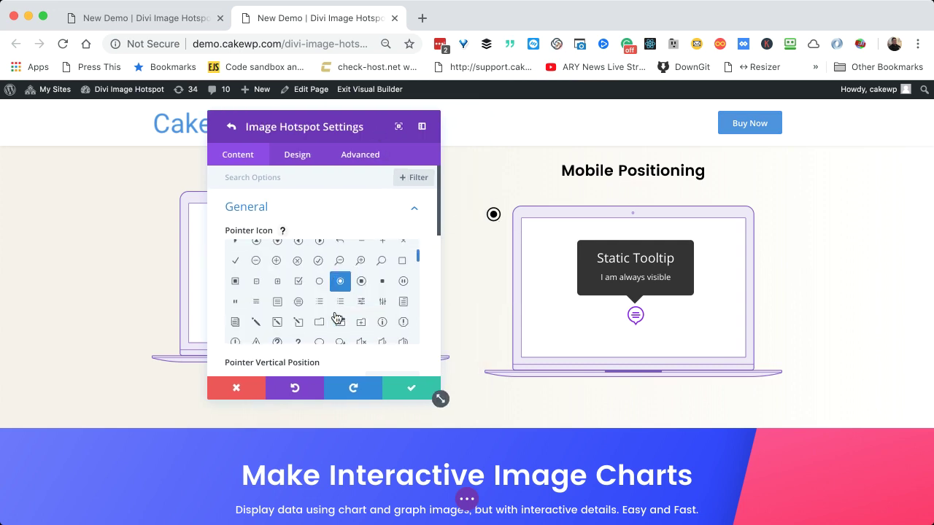
left_click(298, 302)
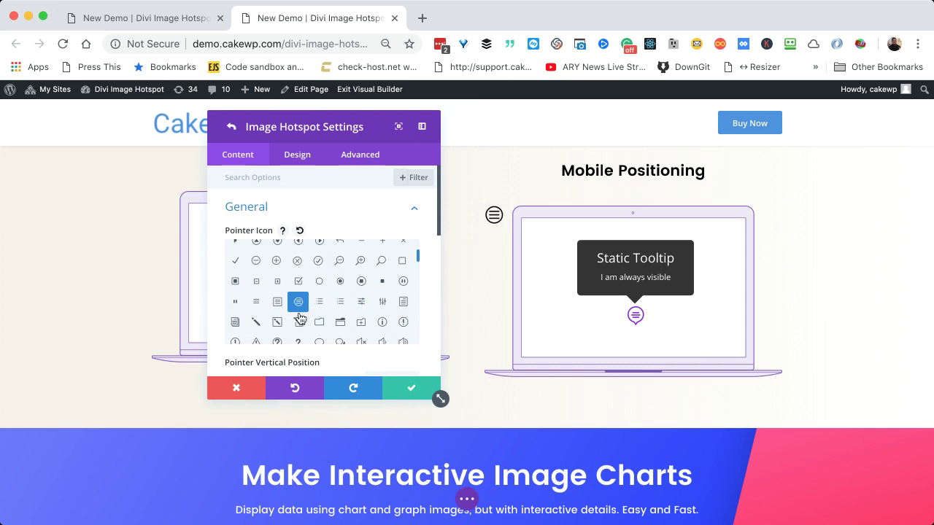
left_click(299, 321)
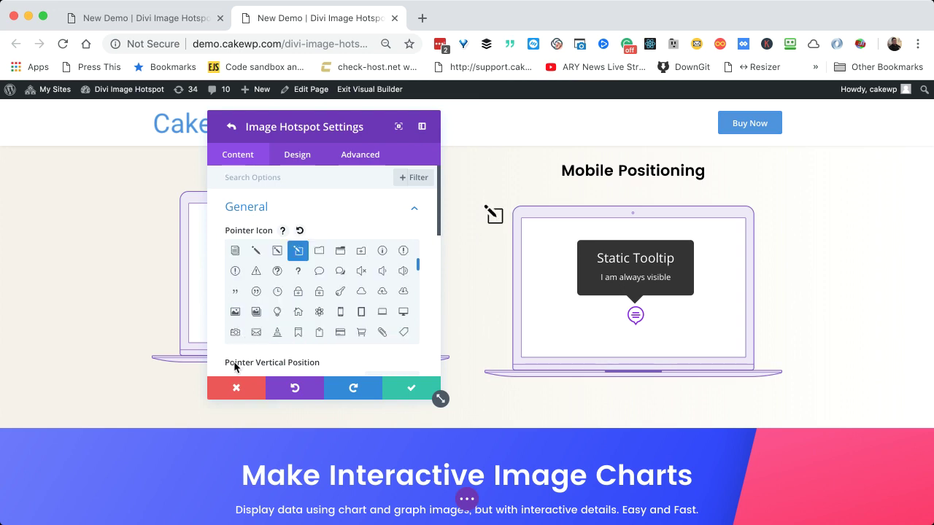
Step: Set the pointer to 54.4% vertical and 19.3% horizontal position
scroll(235, 367, "down", 3)
mouse_move(241, 286)
left_mouse_down()
mouse_move(269, 287)
mouse_move(257, 286)
left_mouse_up()
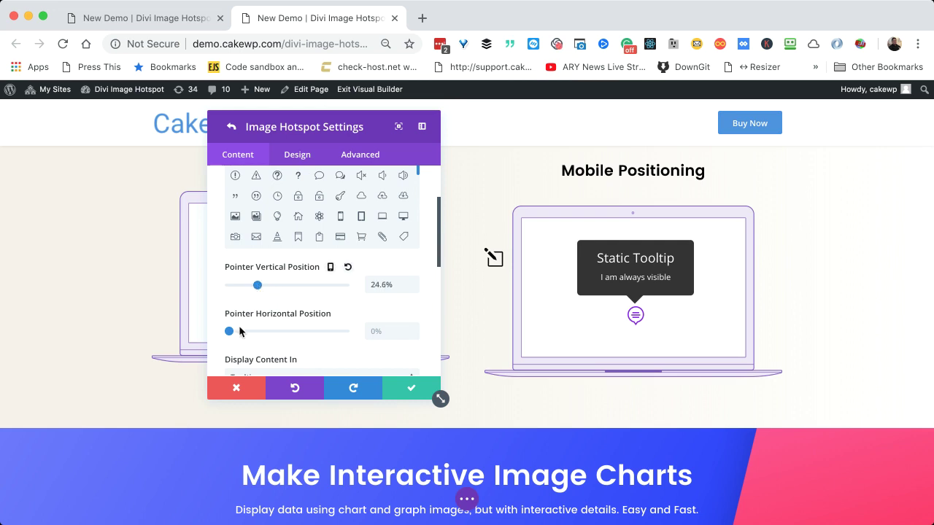
left_click(257, 331)
left_click_drag(265, 333, 253, 331)
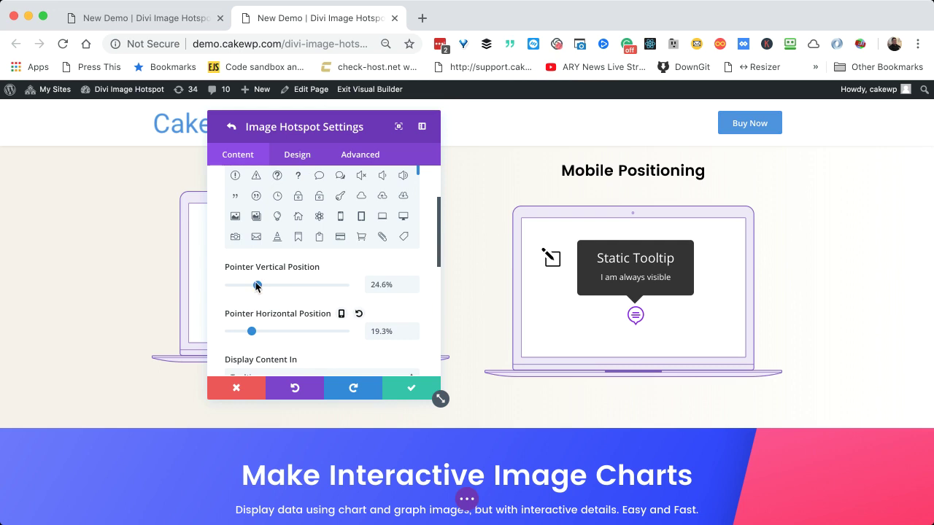
left_click_drag(264, 287, 291, 285)
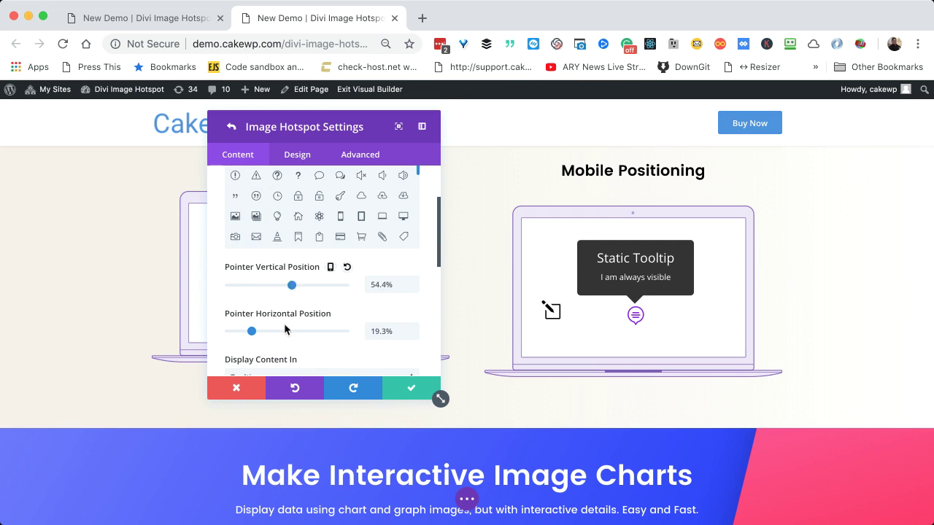
scroll(288, 332, "down", 3)
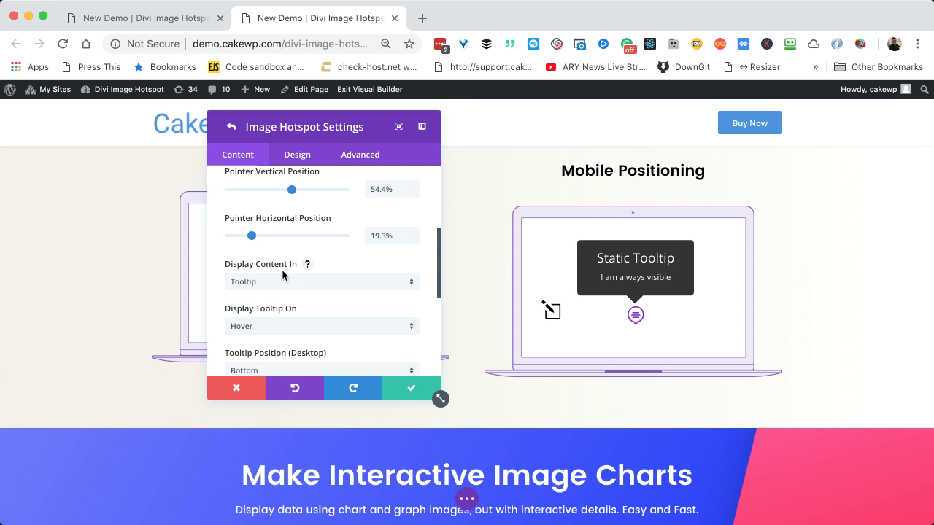
Step: Set the new hotspot to display its content in a Modal and expand its Content settings
left_click(256, 283)
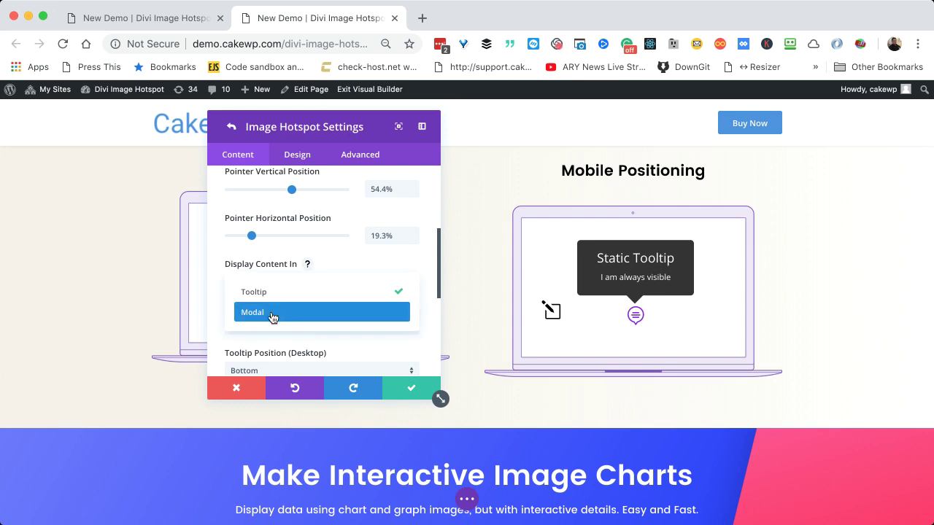
left_click(271, 314)
scroll(299, 315, "down", 2)
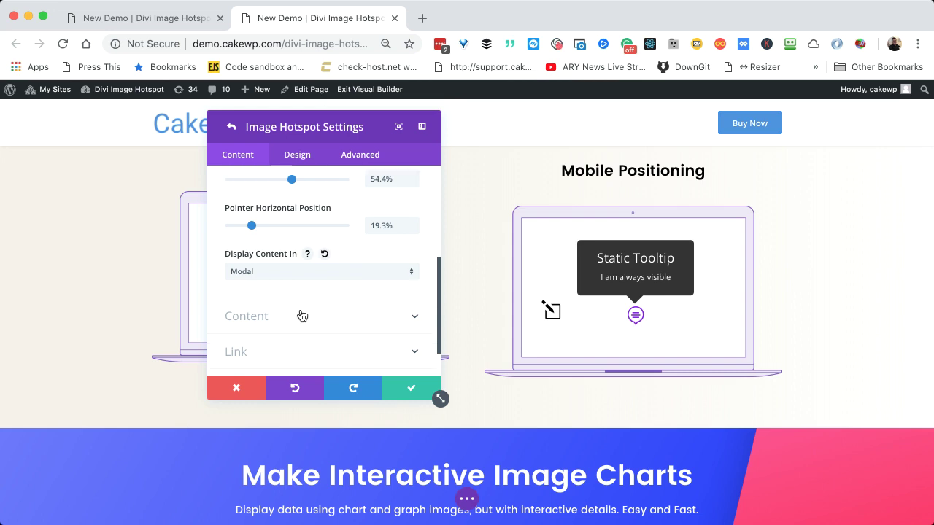
left_click(306, 304)
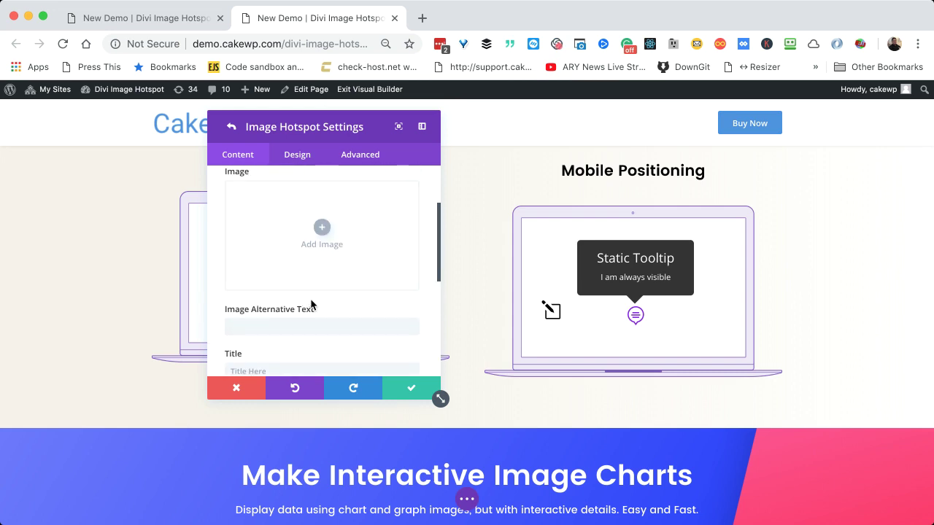
scroll(299, 274, "up", 1)
scroll(298, 273, "up", 1)
scroll(298, 273, "down", 2)
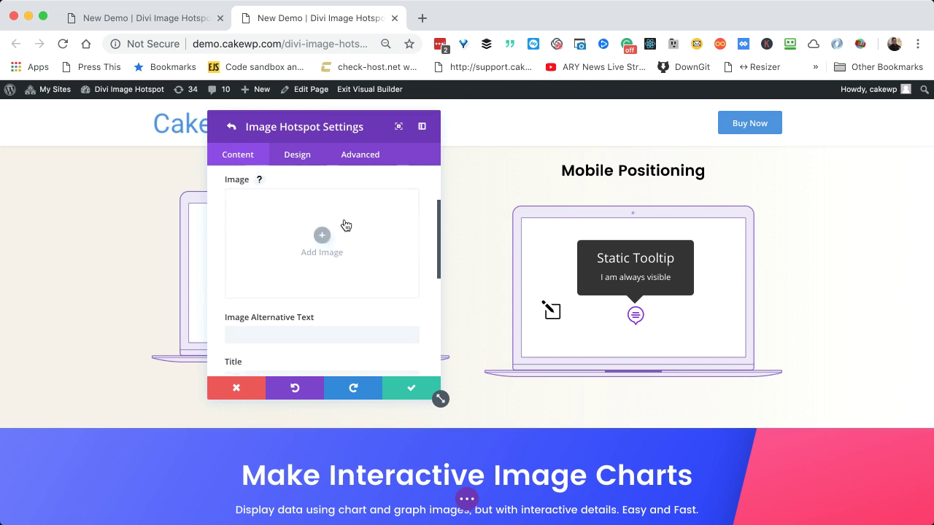
scroll(337, 279, "down", 2)
scroll(316, 306, "down", 2)
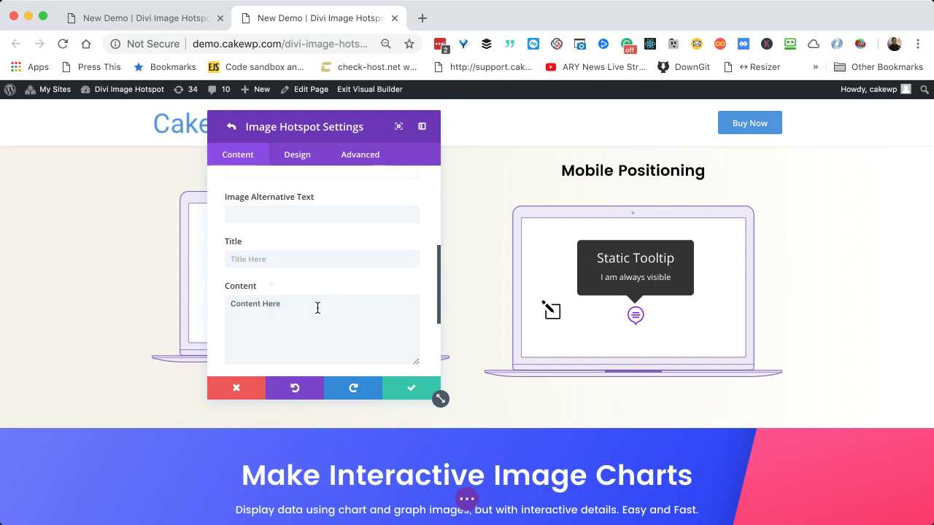
Step: Enter 'My Title Here' as the title and paste lorem ipsum over the placeholder content
left_click(316, 259)
type("M")
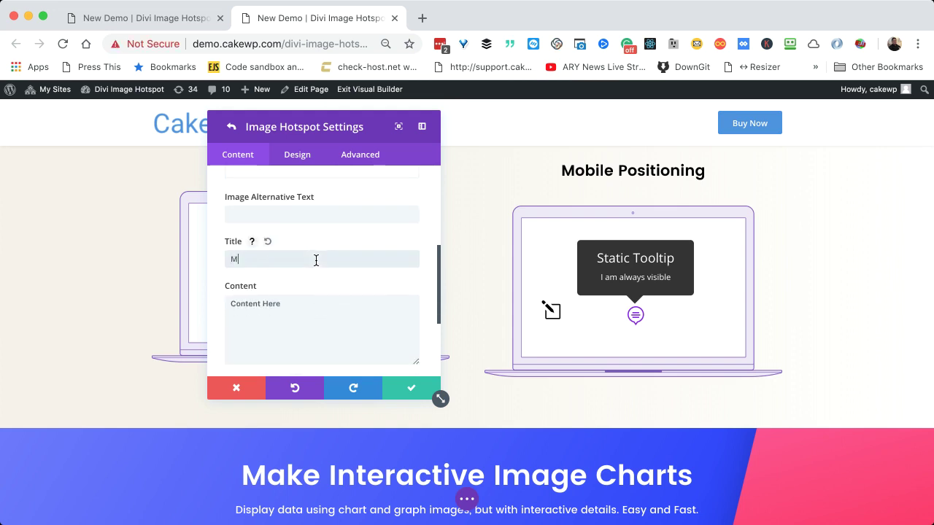
type("y Title Here")
key("Tab")
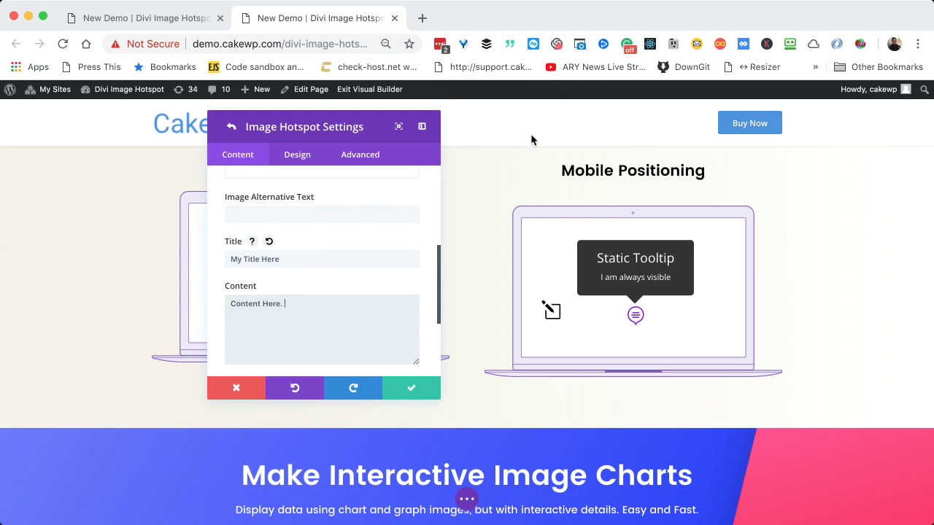
triple_click(271, 303)
type("Lorem ipsum dolor sit amet, consectetur adipisicing elit, sed do eiusmod tempor incididunt ut labore et dolore magna aliqua. Ut enim ad minim veniam, quis nostrud exercitation ullamco laboris nisi ut aliquip ex ea commodo consequat. Duis aute irure dolor in")
scroll(331, 329, "down", 3)
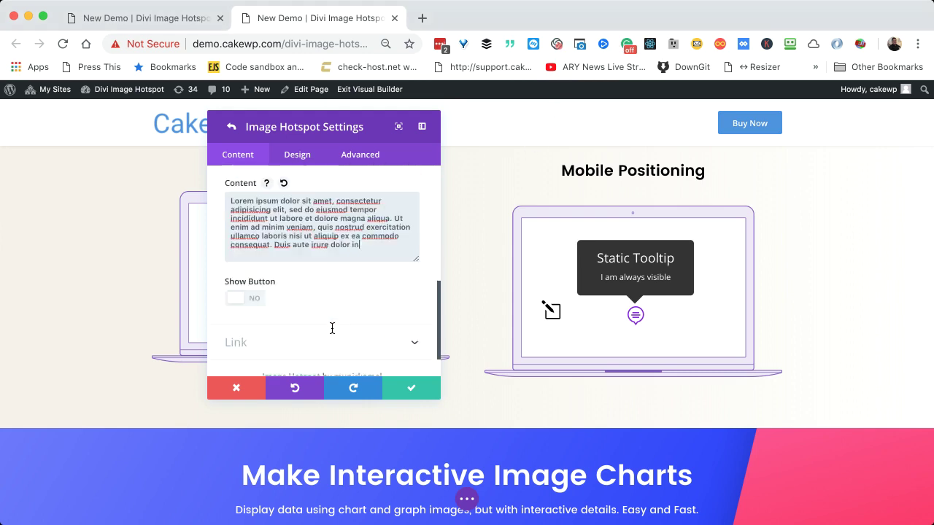
Step: Turn on Show Button with button text 'My Button' and URL '#'
scroll(254, 299, "down", 1)
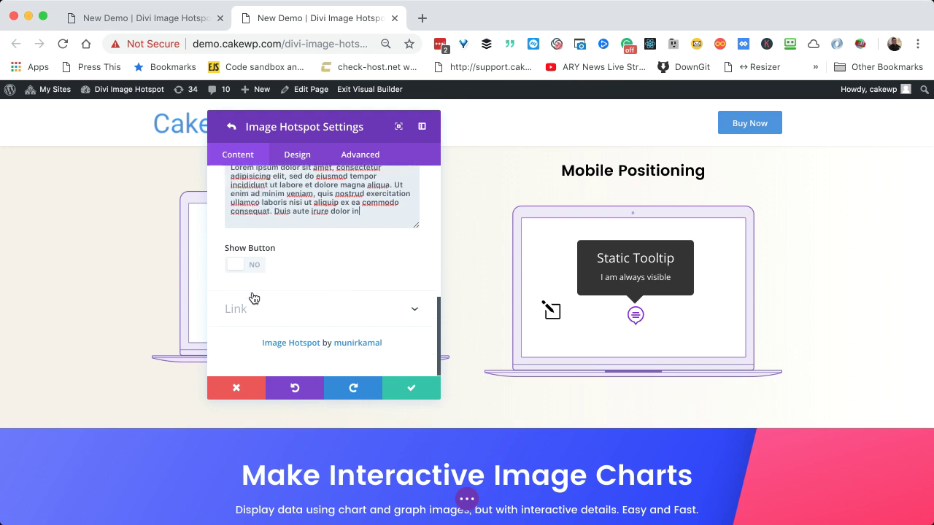
left_click(246, 269)
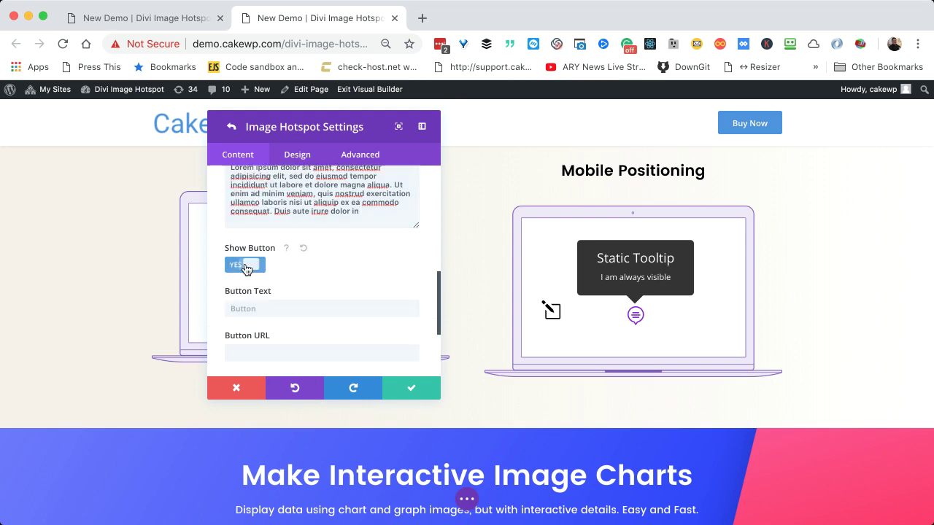
left_click(259, 309)
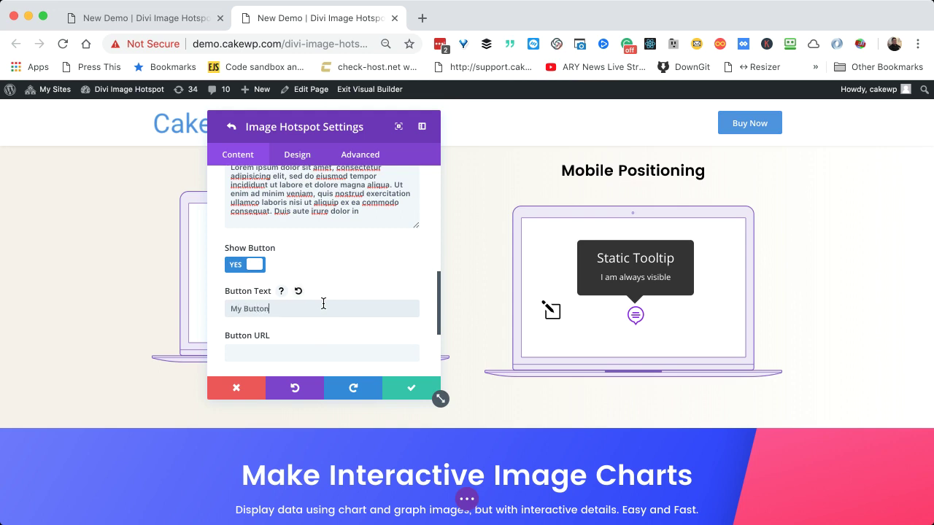
left_click(291, 347)
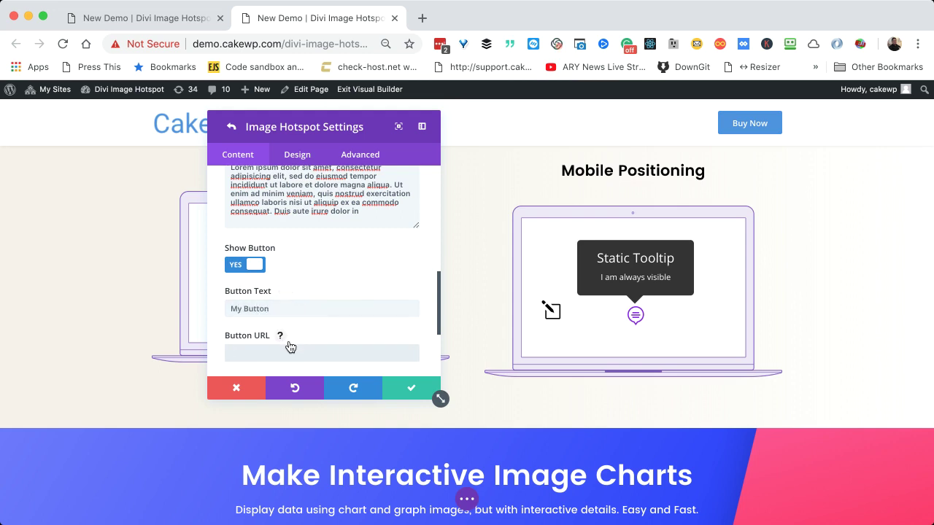
type("#")
Step: Review the hotspot's design options, then return to the hotspot list
scroll(420, 327, "down", 3)
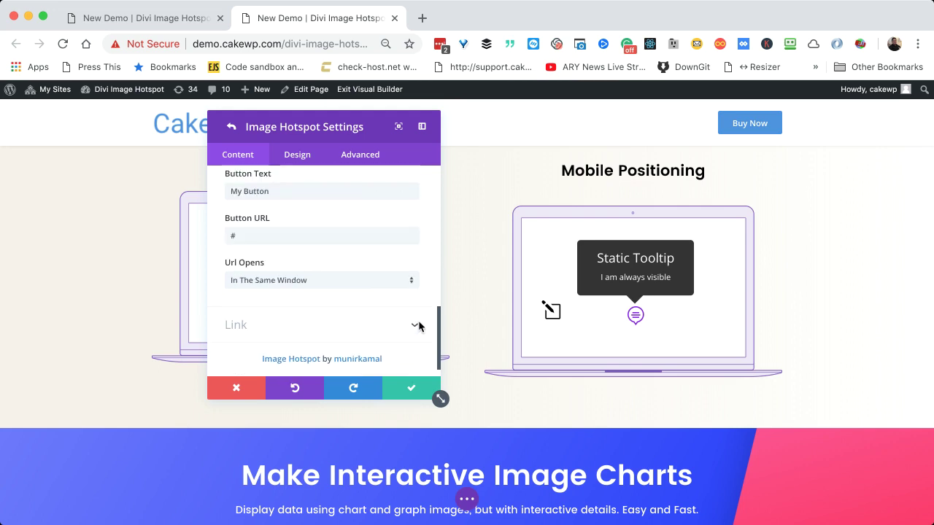
scroll(416, 327, "up", 5)
left_click(298, 157)
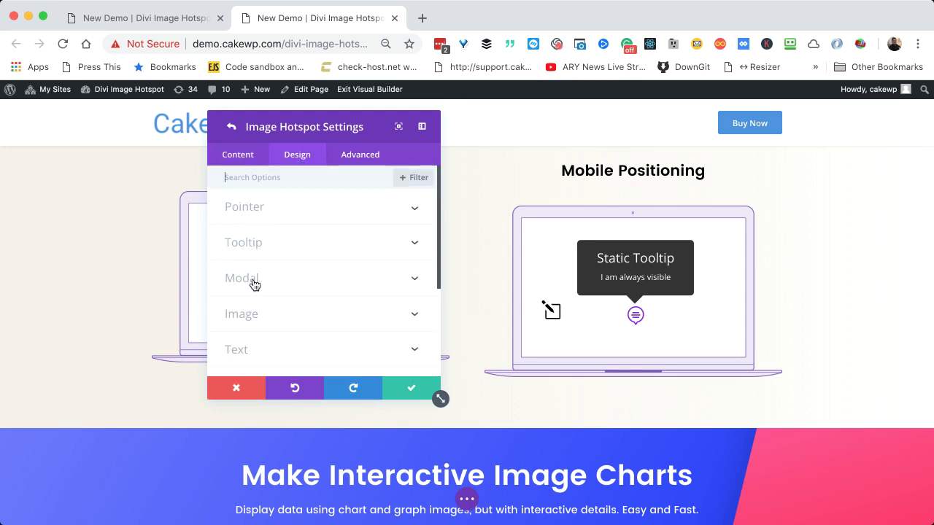
scroll(267, 328, "down", 3)
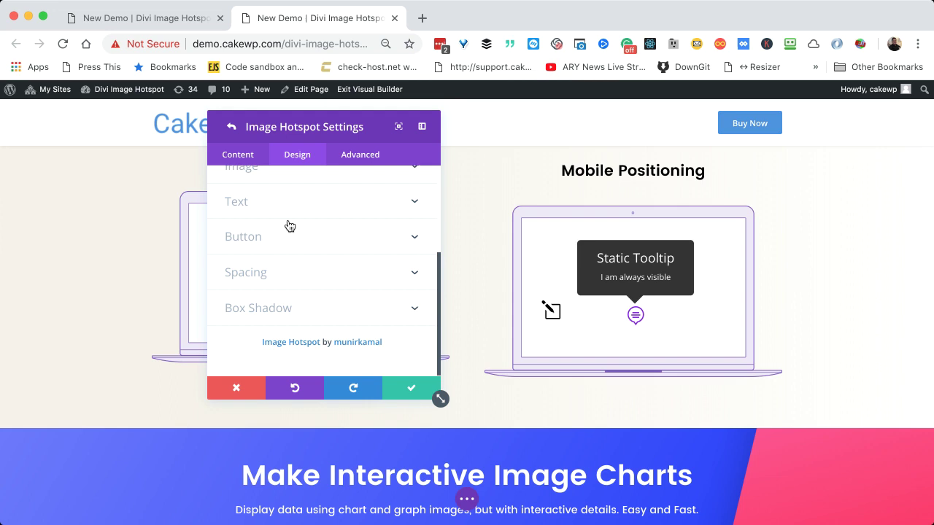
left_click(244, 159)
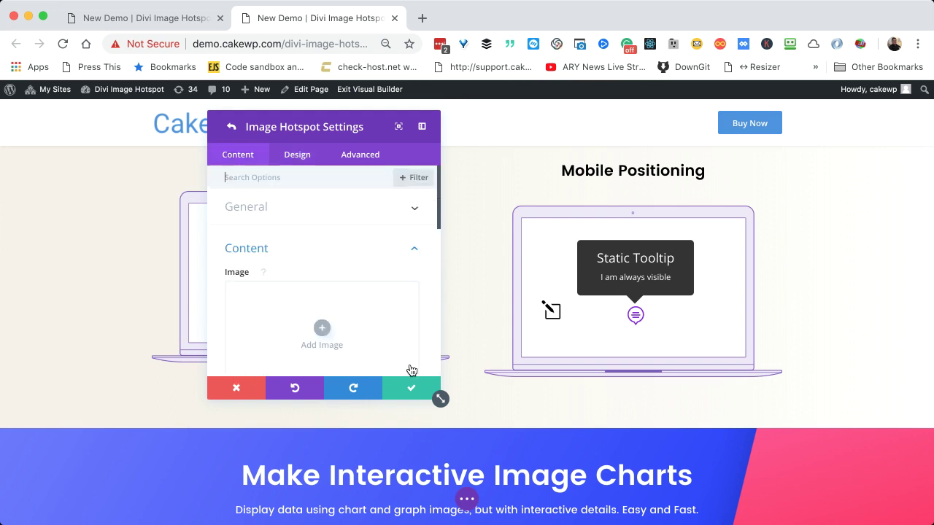
left_click(412, 391)
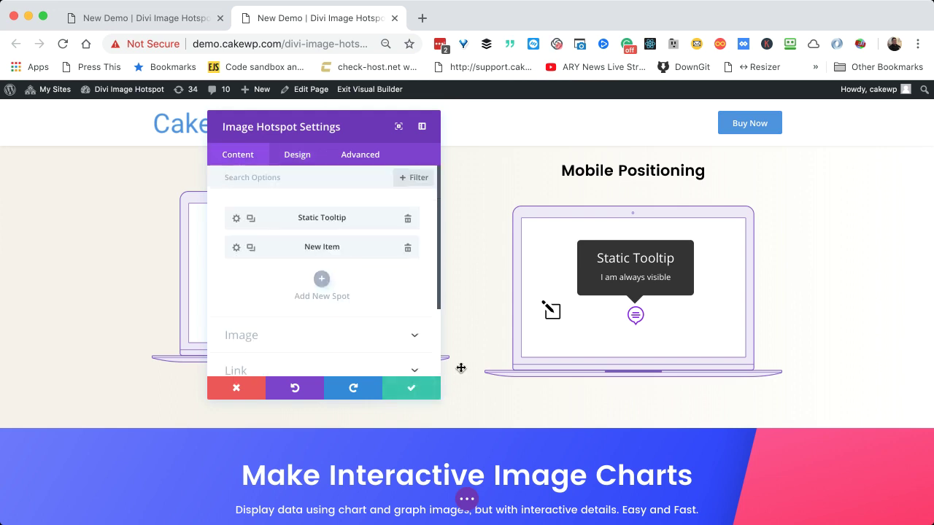
Step: Save the hotspot module settings, then open and close the new hotspot's modal preview
left_click(408, 391)
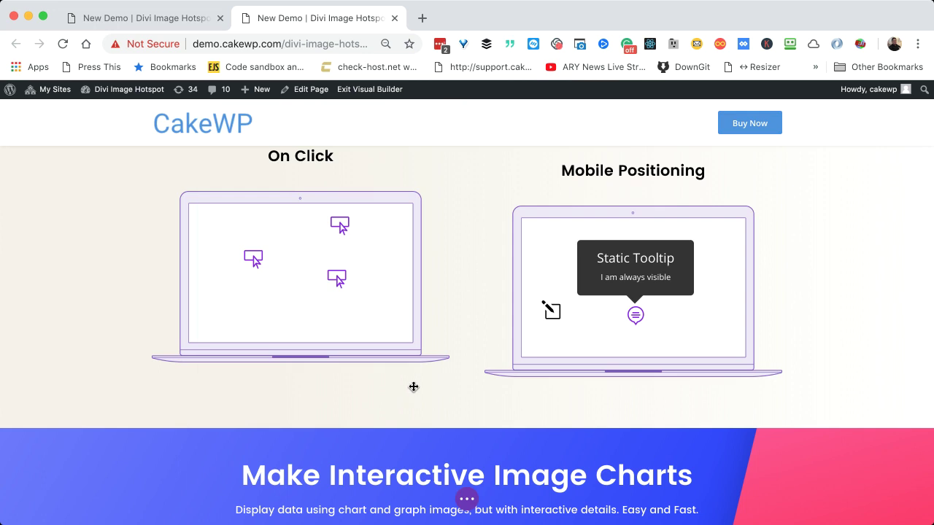
left_click(551, 312)
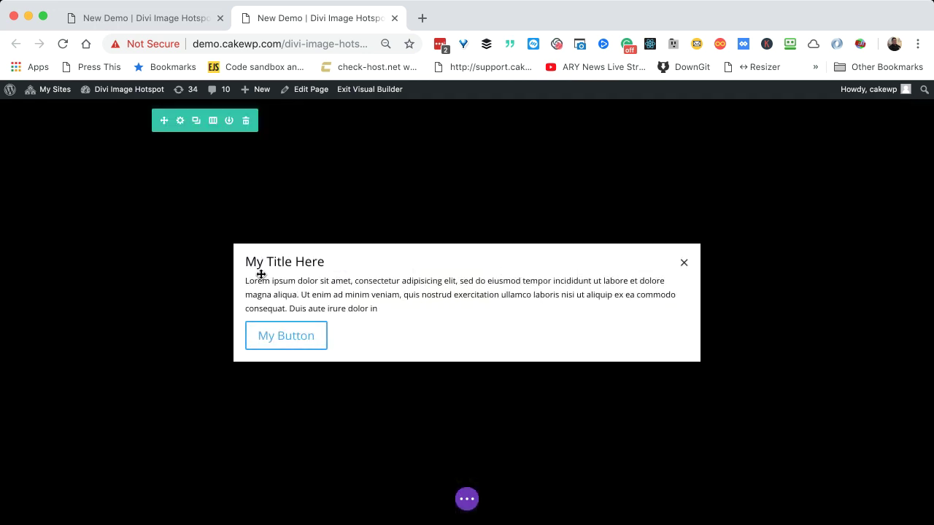
left_click(684, 265)
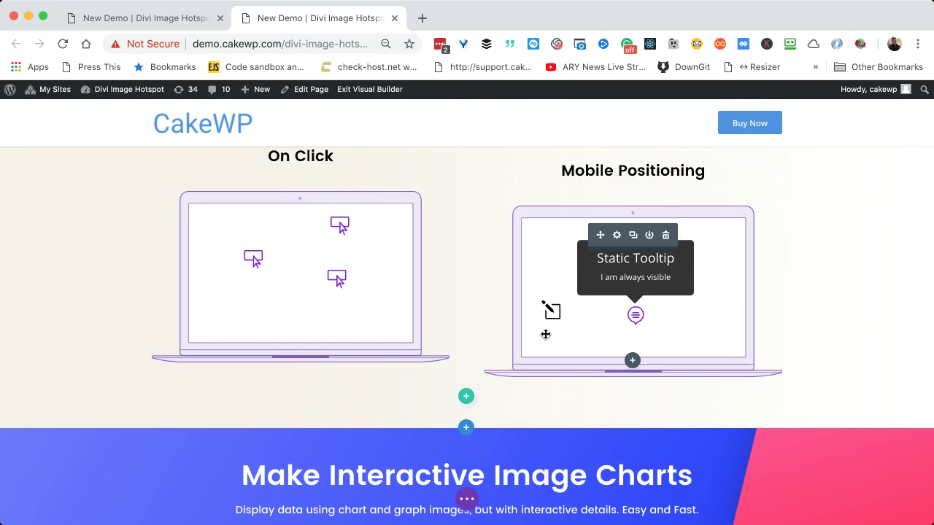
Step: Scroll down the page to the Make Interactive Image Maps section
scroll(444, 316, "down", 6)
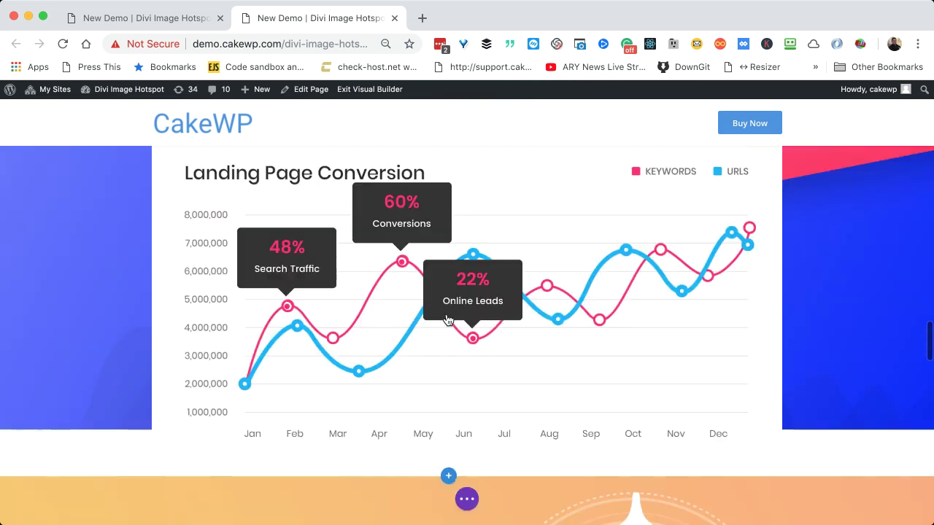
scroll(447, 319, "down", 10)
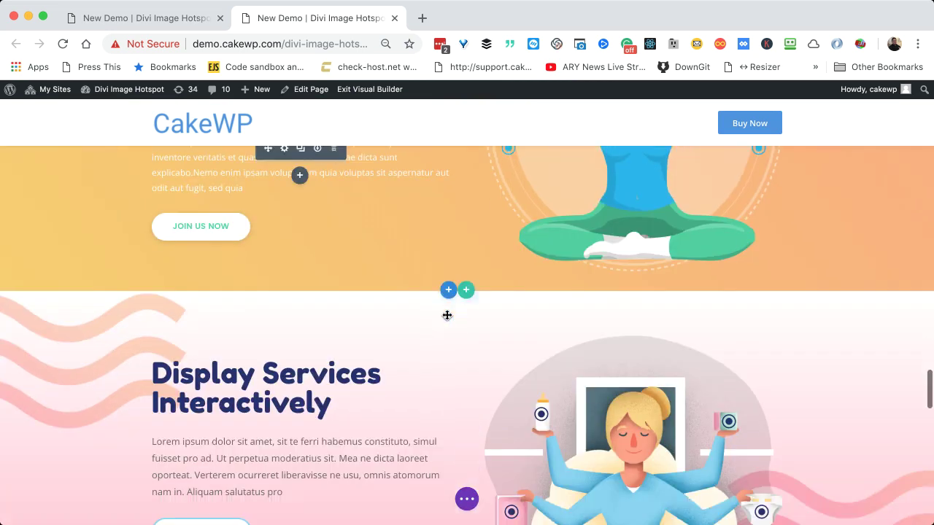
scroll(447, 315, "down", 5)
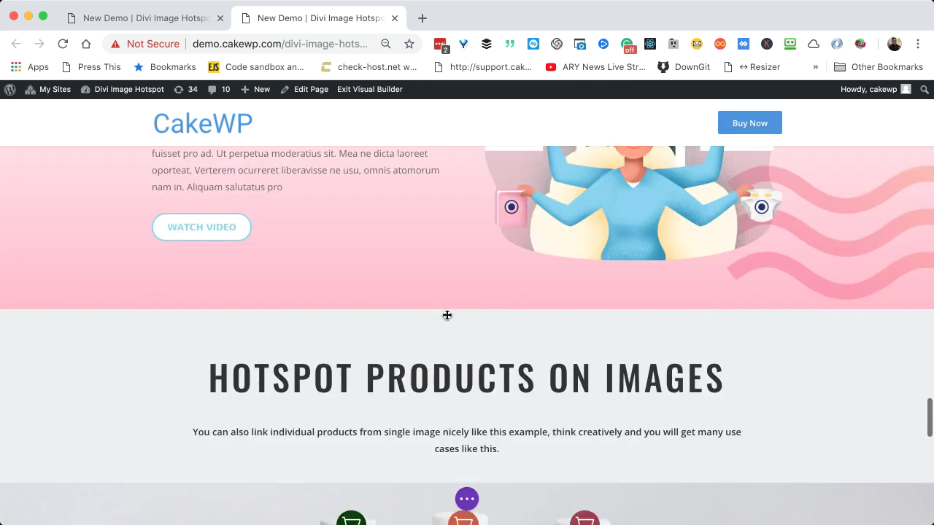
scroll(447, 315, "down", 7)
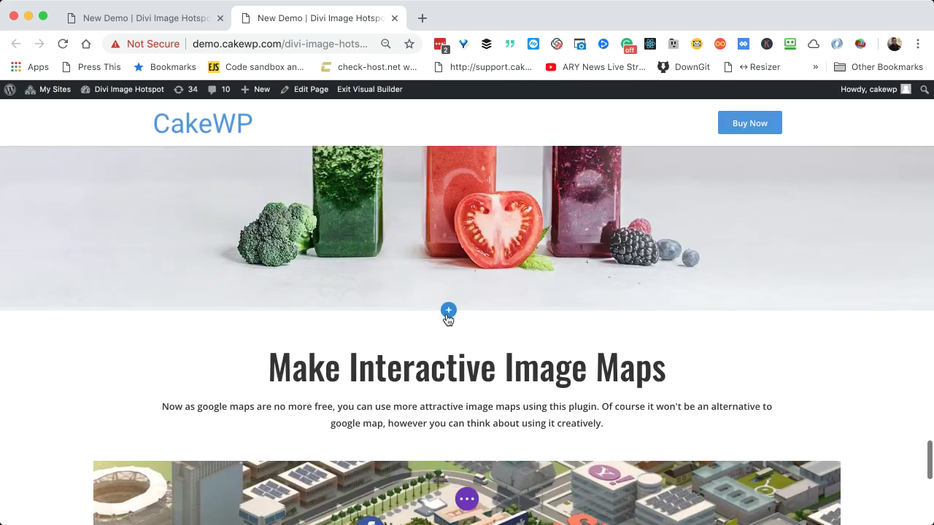